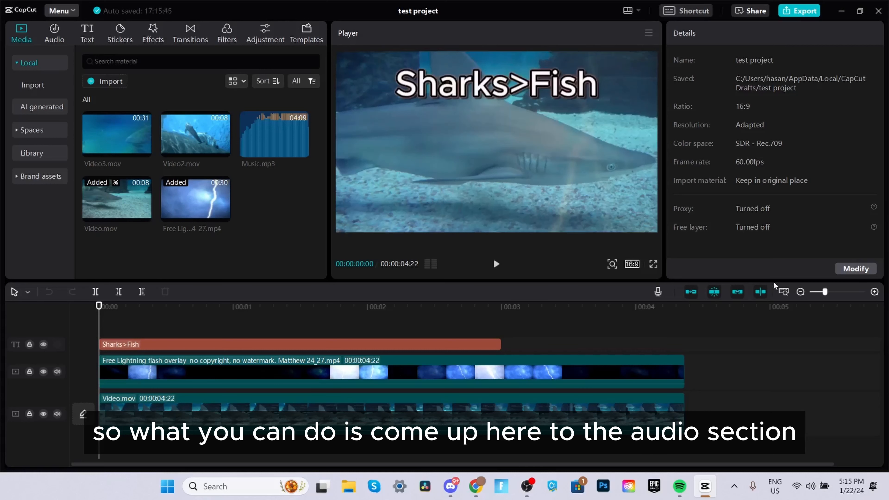
Step: Browse the audio library's Music, Sound effects and Copyright categories
click(55, 34)
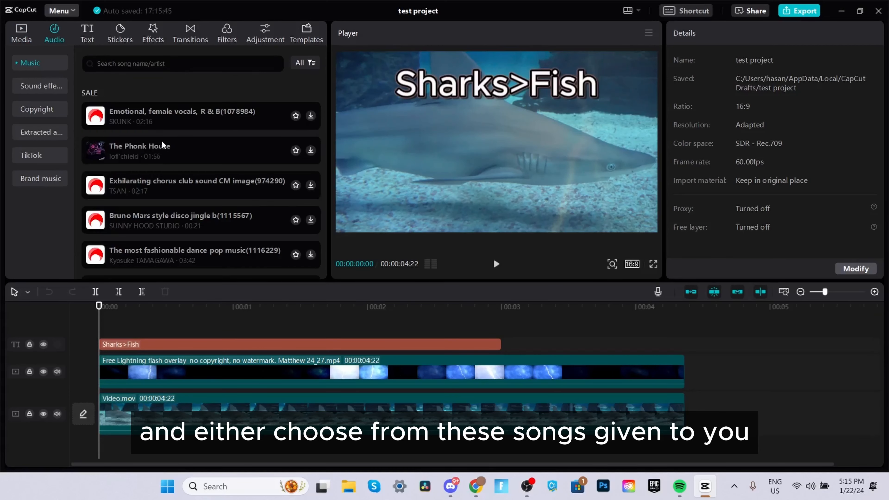
scroll(166, 141, down, 5)
scroll(172, 138, up, 5)
click(46, 85)
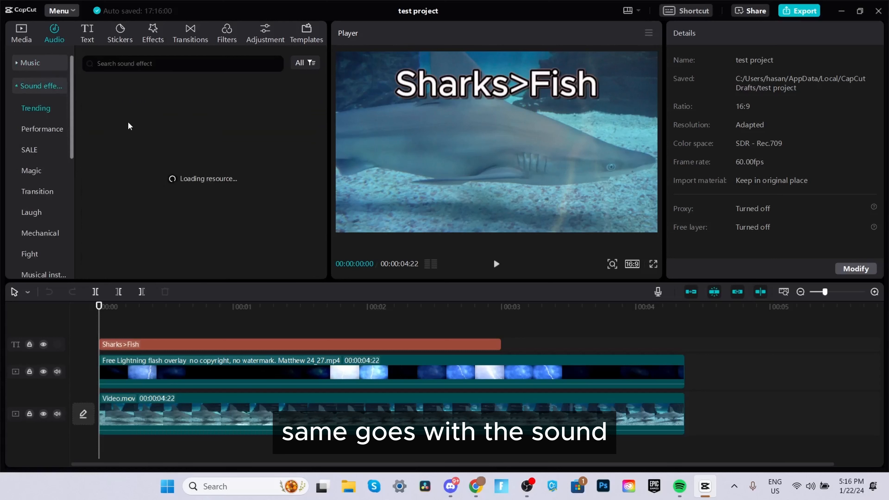
scroll(214, 145, down, 5)
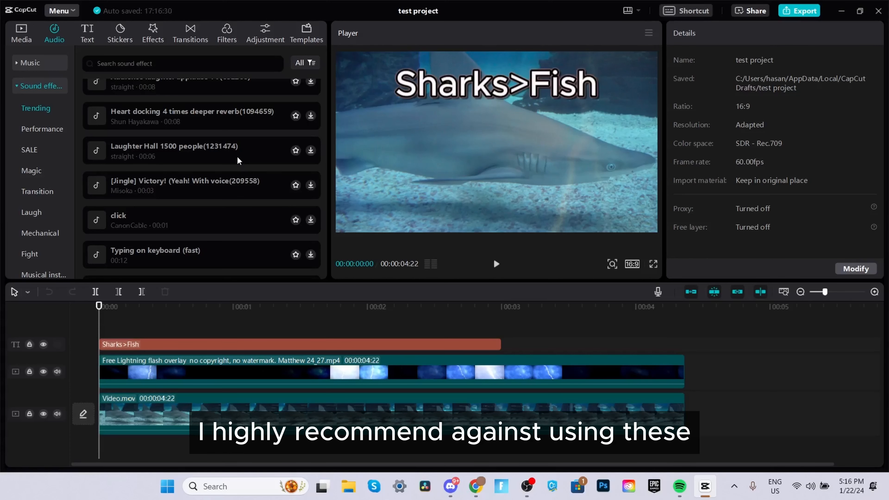
click(31, 62)
scroll(172, 128, down, 5)
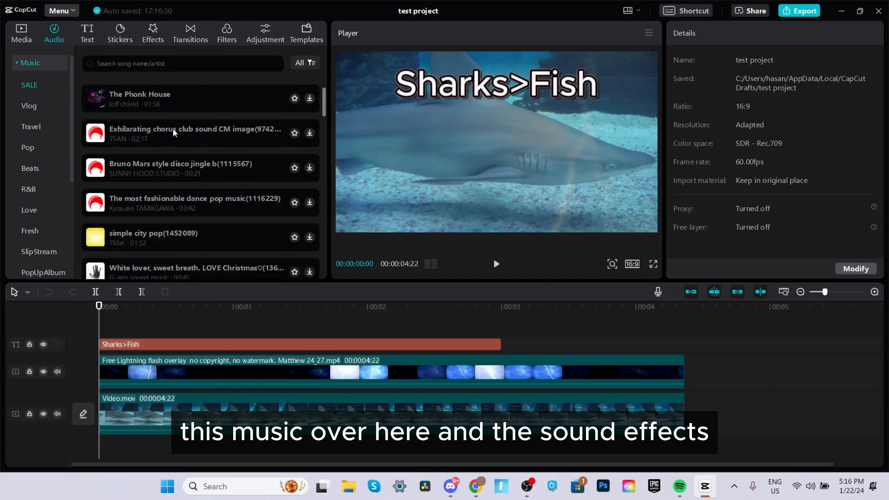
click(19, 63)
click(55, 107)
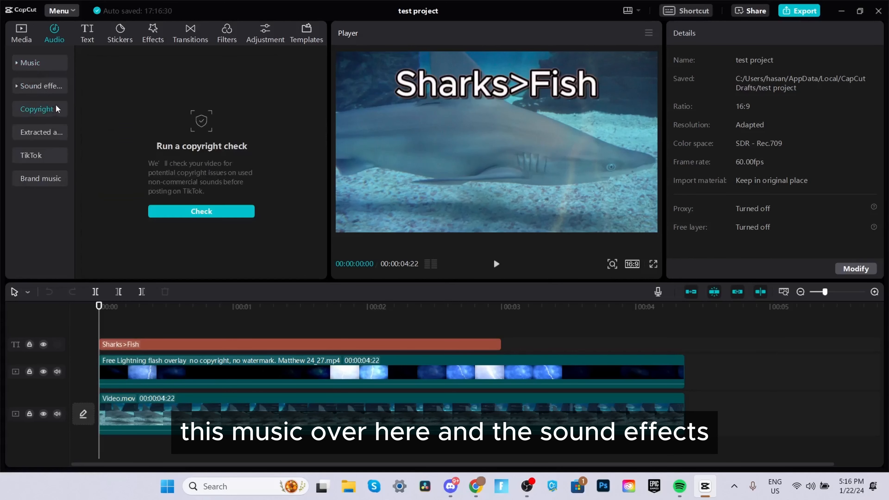
click(49, 87)
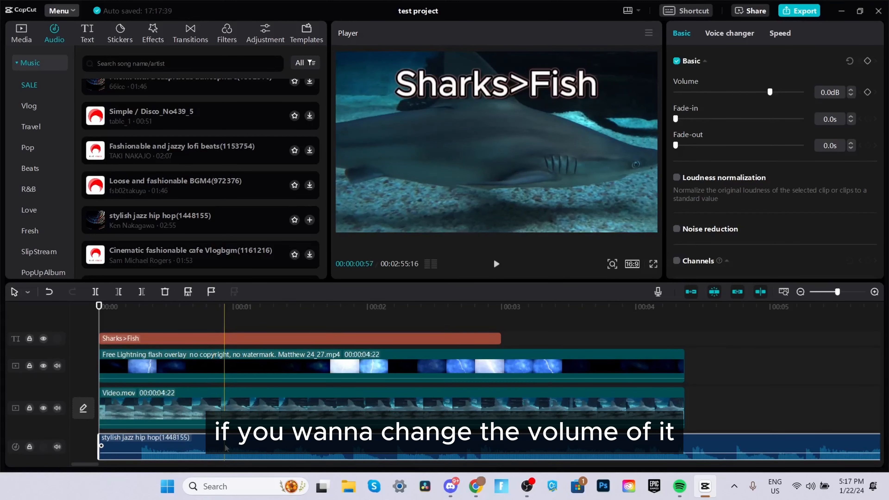
Step: Select the stylish jazz hip hop music clip, set its volume to -15 dB and its fade-in to 1.0 s
drag(201, 453, 202, 451)
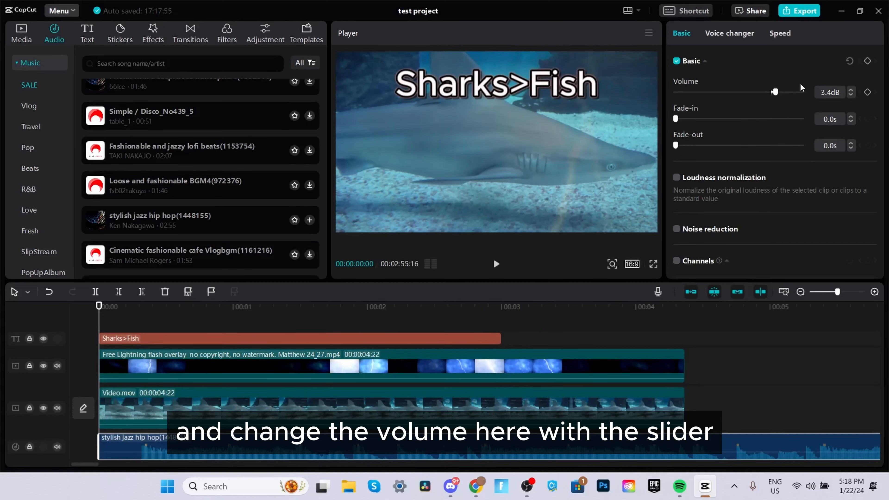
mouse_move(781, 91)
mouse_down()
mouse_move(762, 91)
mouse_move(787, 92)
mouse_up()
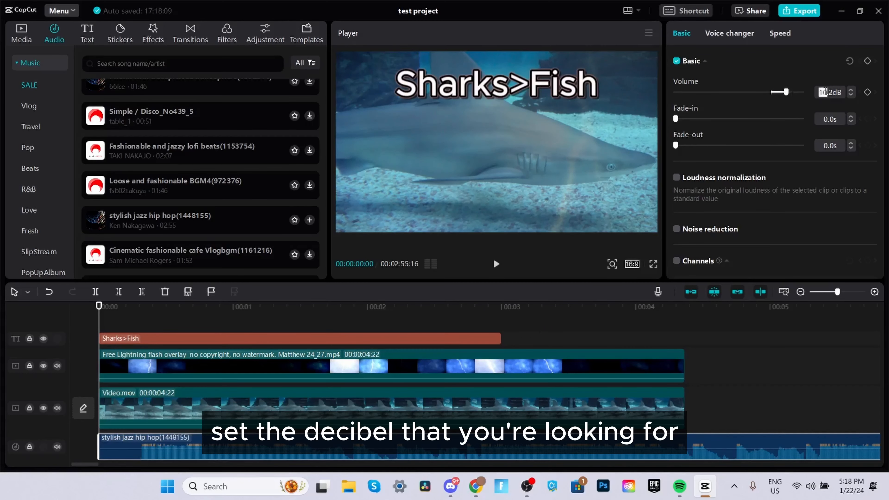
double_click(825, 91)
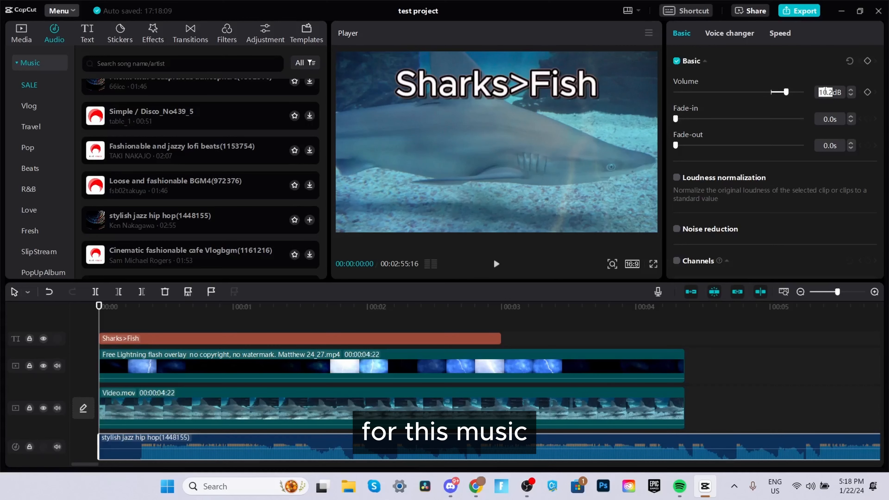
text(-1)
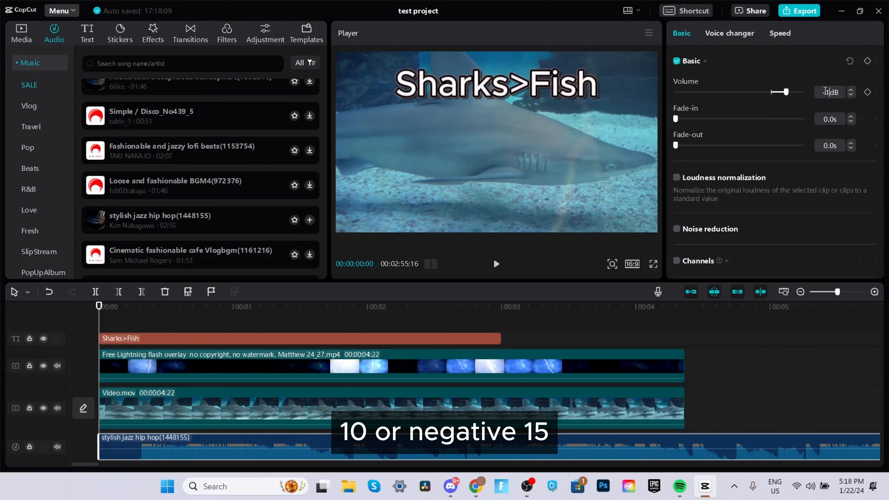
text(5)
key(Return)
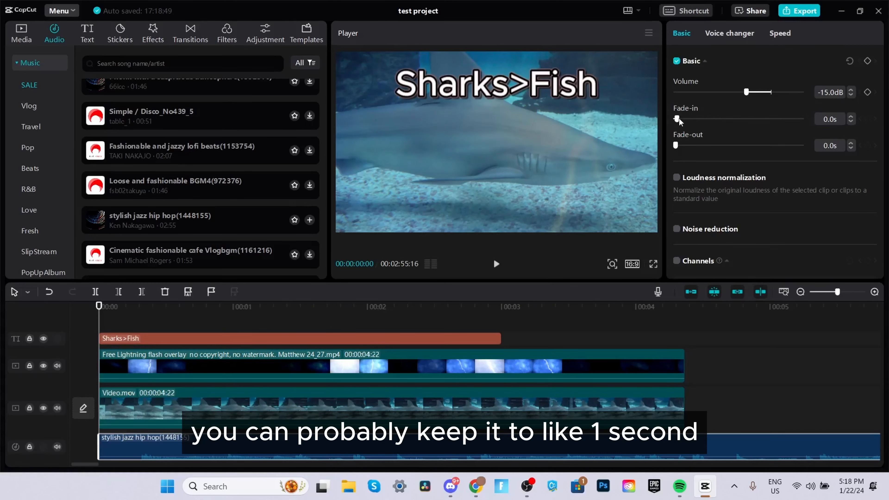
drag(678, 118, 688, 119)
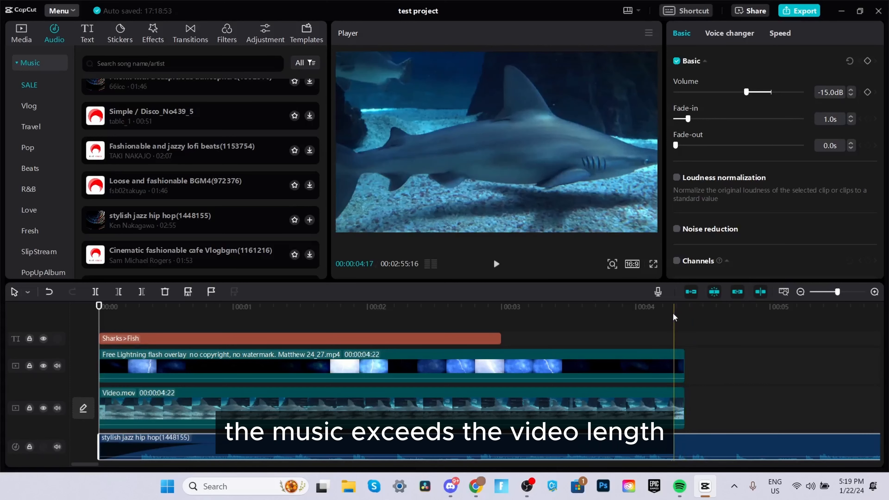
Step: Split the music clip where the video ends and delete the excess part
click(684, 308)
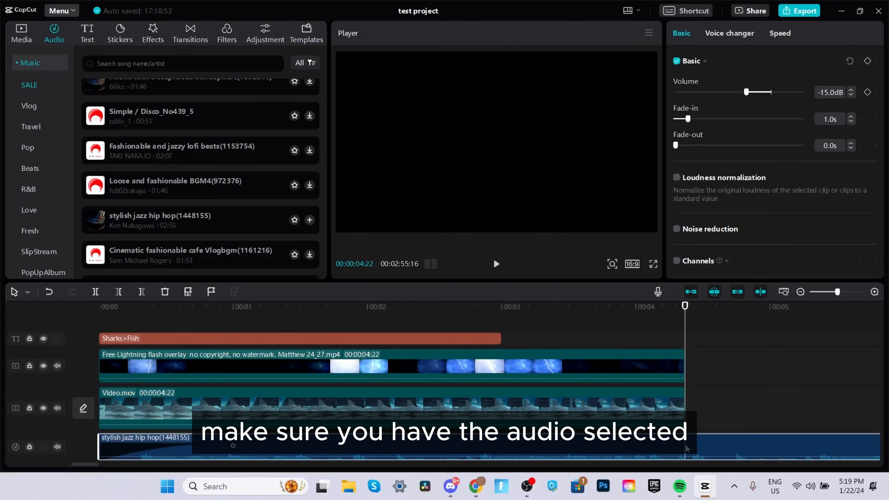
key(b)
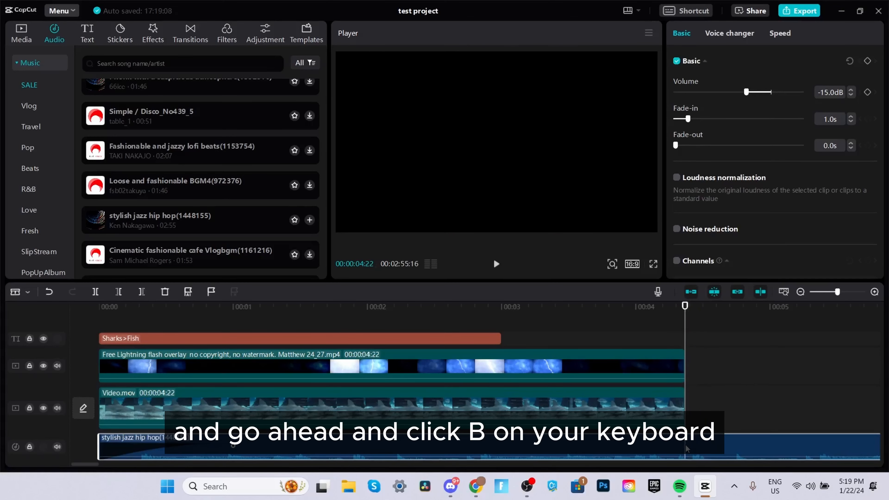
click(686, 449)
key(Delete)
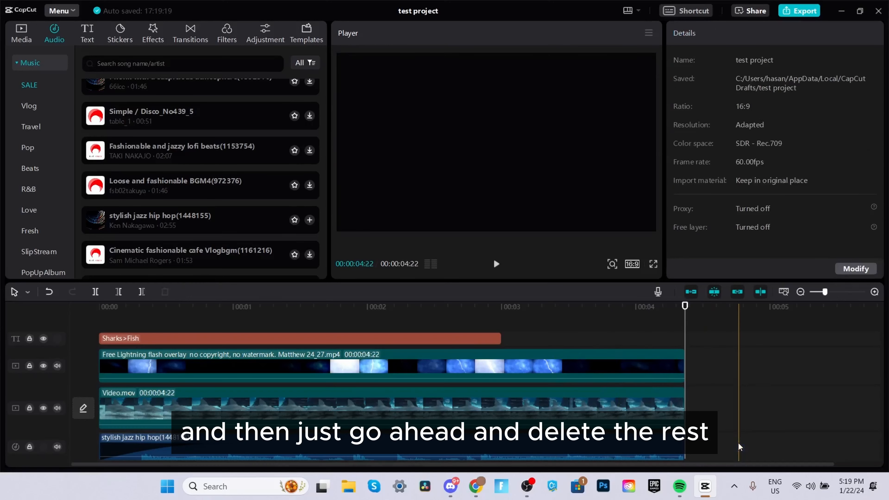
Step: Select the music clip again and turn on Noise reduction for it
key(a)
click(604, 448)
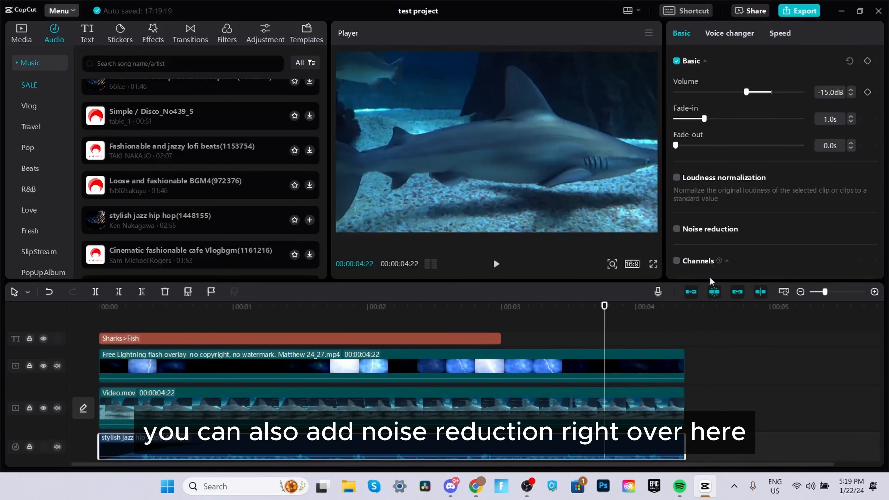
click(678, 231)
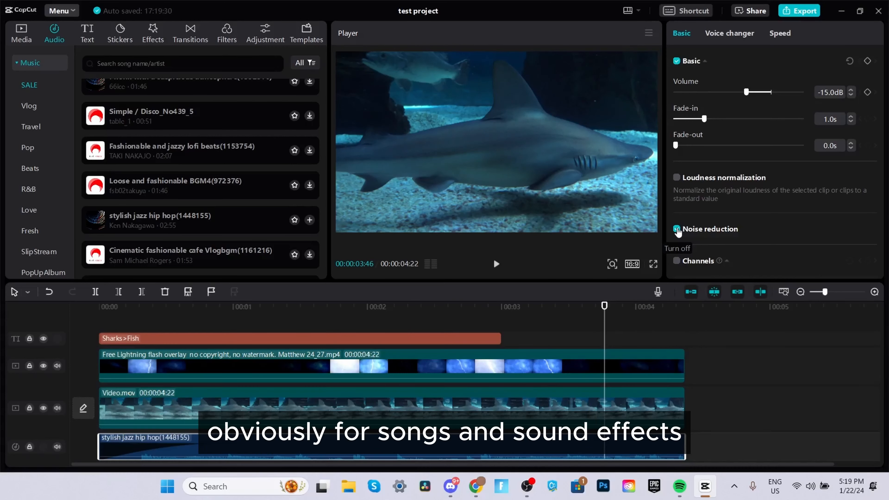
click(676, 229)
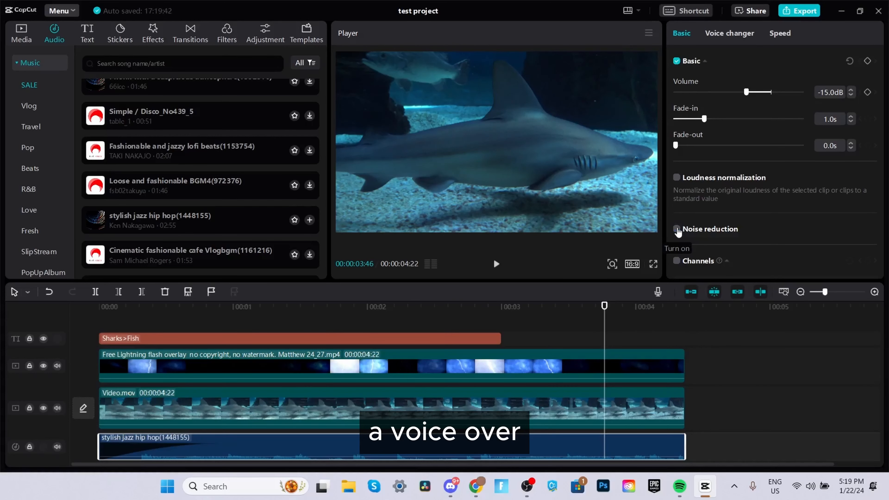
click(676, 229)
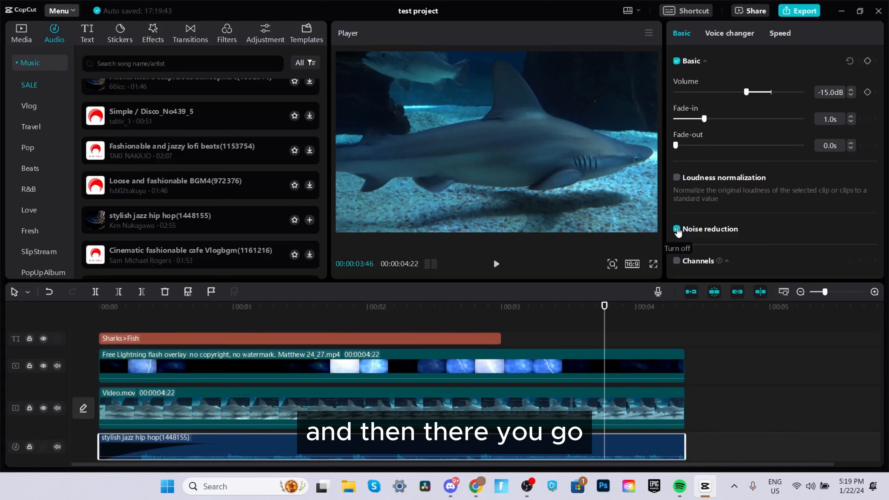
Step: Slow the music clip's playback speed to about 0.6x
click(725, 33)
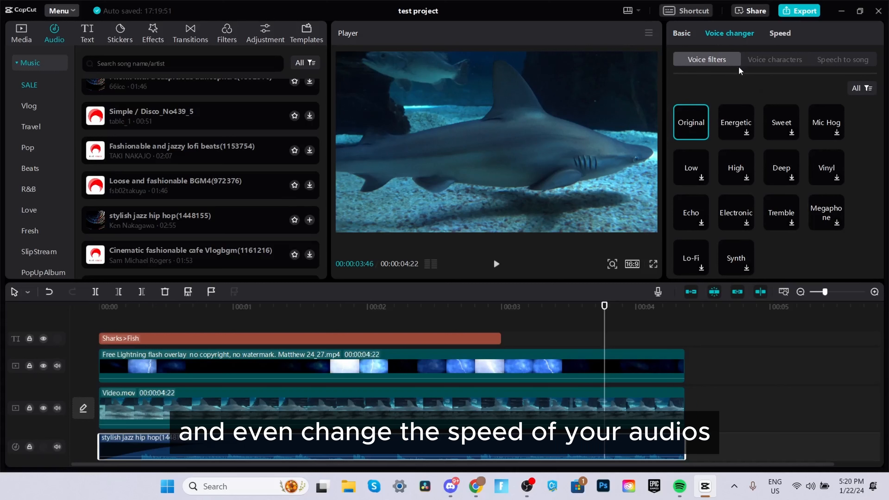
click(780, 33)
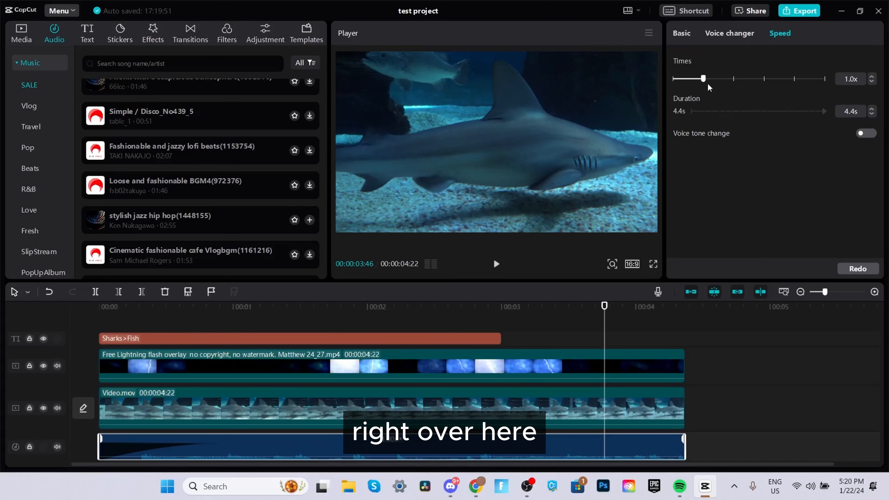
mouse_move(692, 79)
mouse_down()
mouse_move(669, 79)
mouse_move(704, 79)
mouse_up()
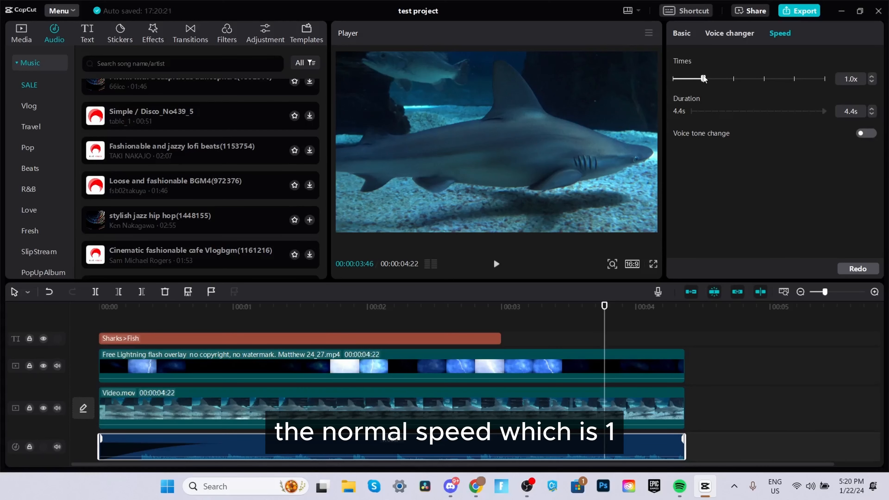
mouse_move(705, 78)
mouse_down()
mouse_move(816, 79)
mouse_move(690, 81)
mouse_move(706, 80)
mouse_up()
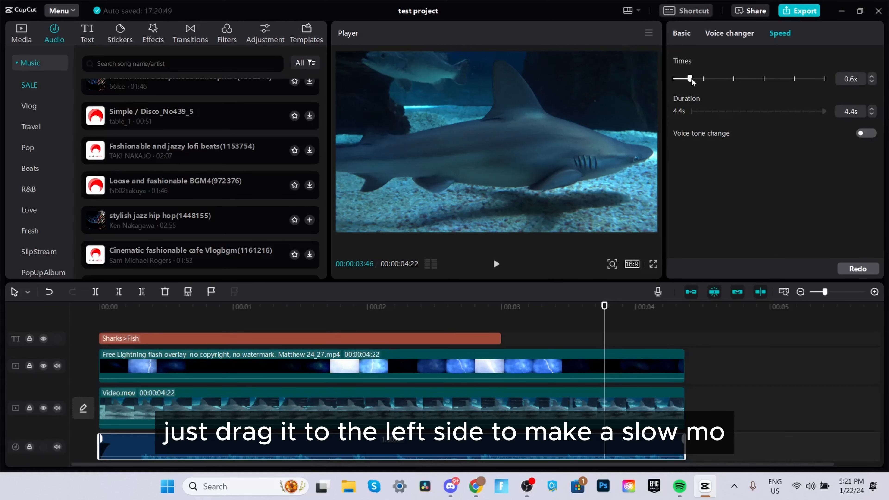
drag(684, 82, 685, 82)
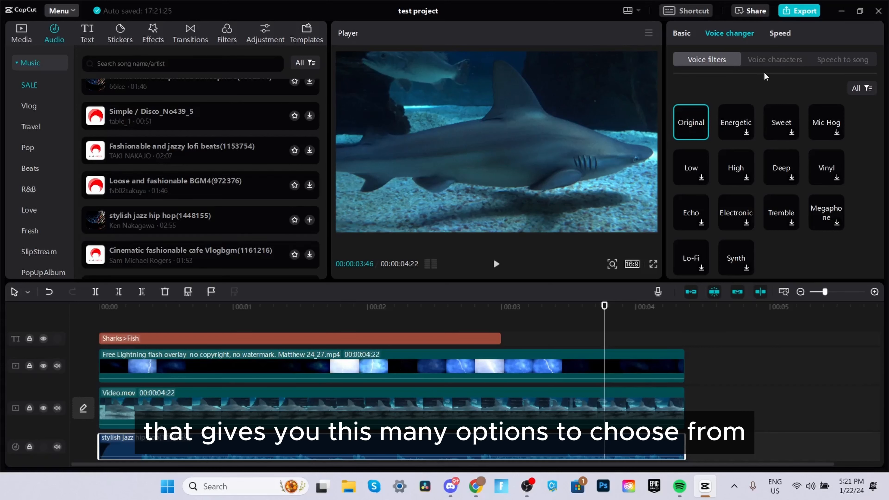
Step: Browse the voice changer's Voice characters, Speech to song and Voice filters options
click(777, 59)
click(844, 62)
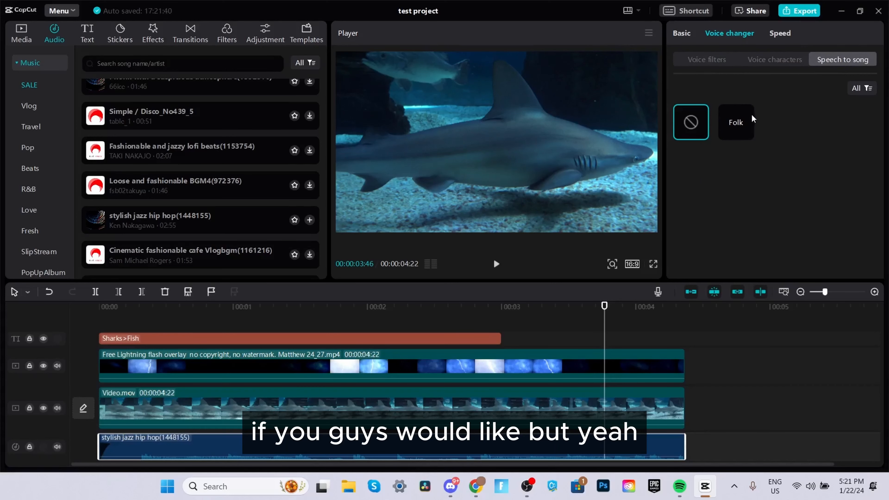
click(725, 59)
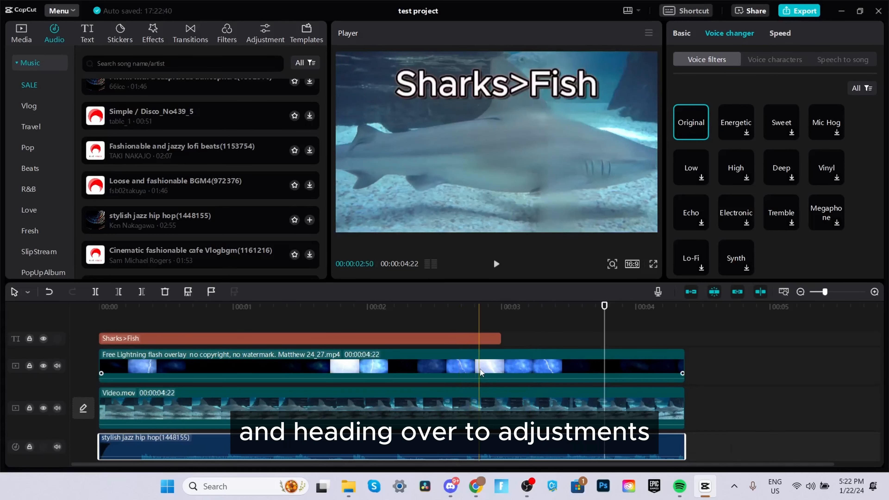
Step: Pull the top point of the lightning overlay clip's Brightness (Luma) curve down to the lower right corner
click(480, 369)
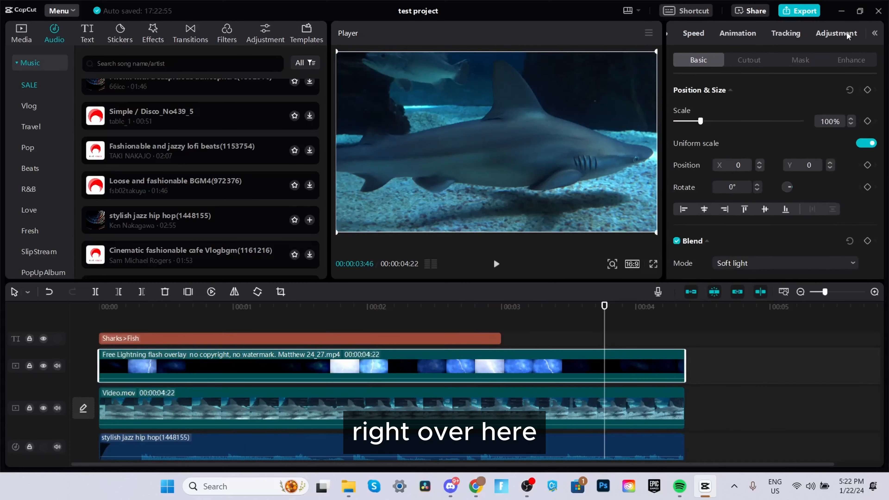
click(837, 34)
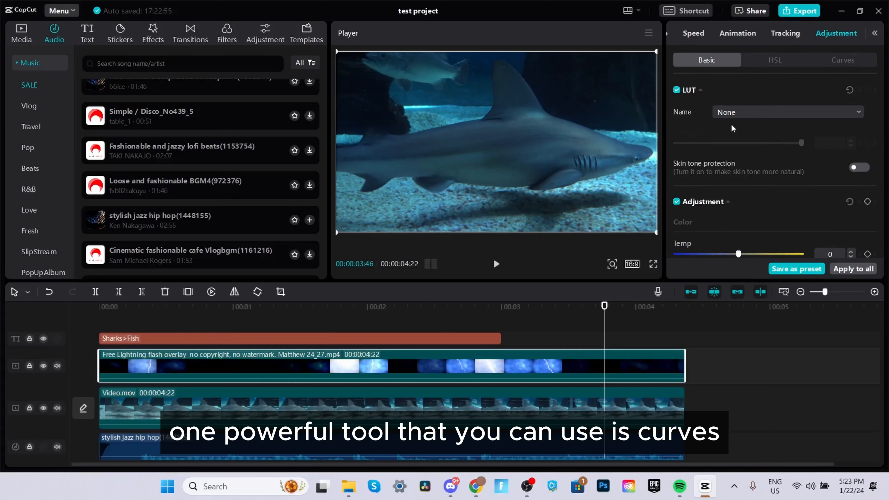
click(839, 63)
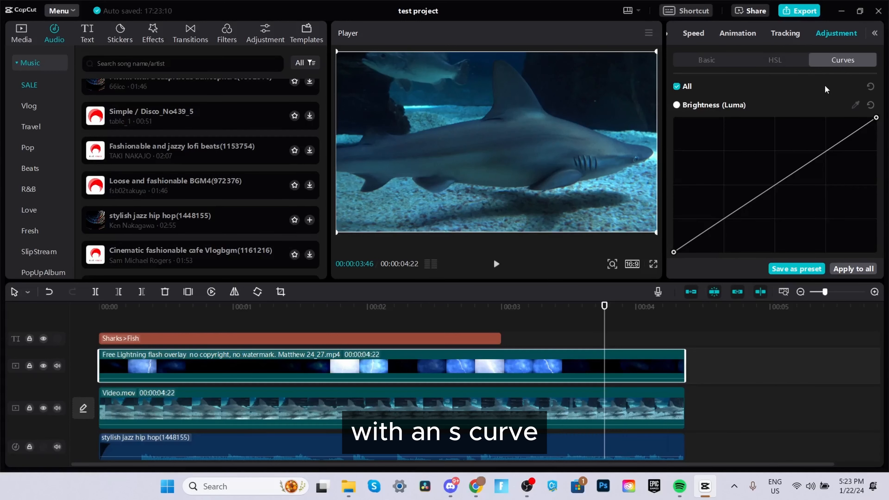
scroll(825, 99, down, 5)
scroll(823, 122, up, 5)
scroll(813, 157, down, 10)
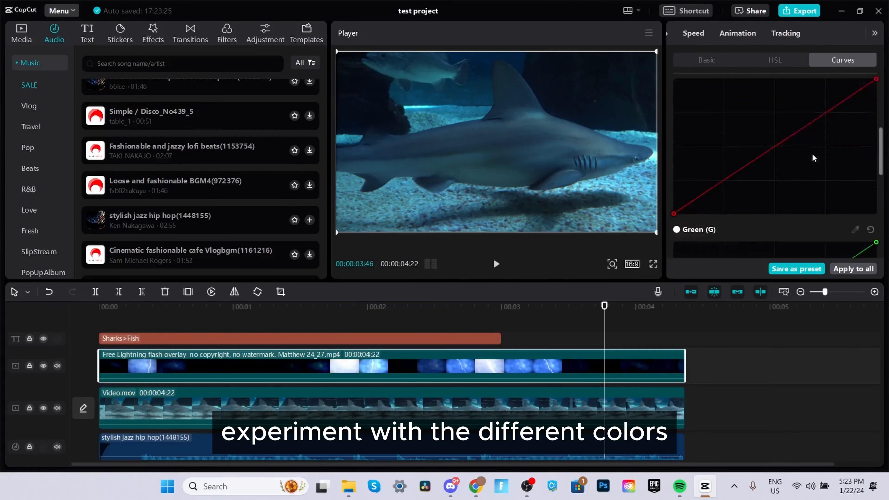
scroll(805, 151, up, 10)
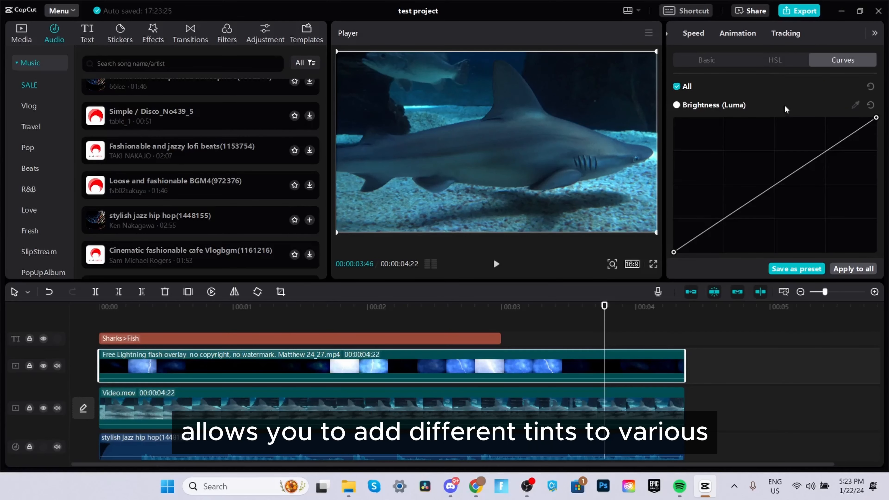
scroll(792, 122, down, 3)
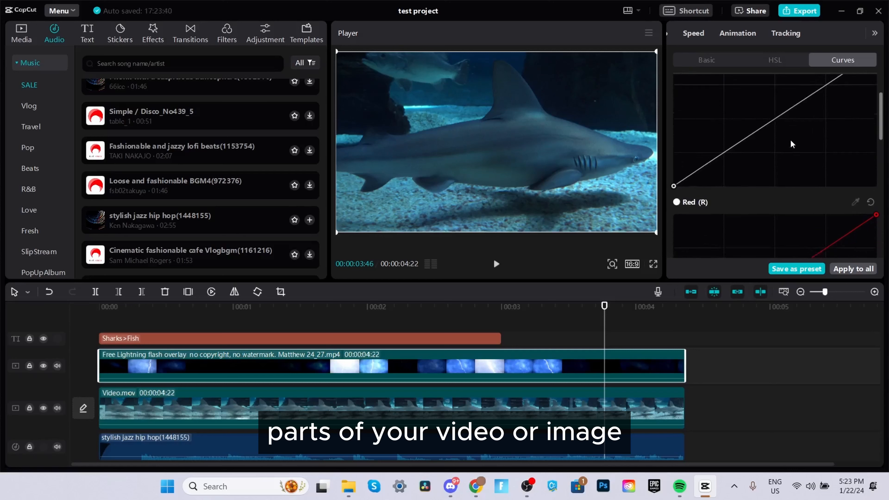
scroll(790, 142, up, 3)
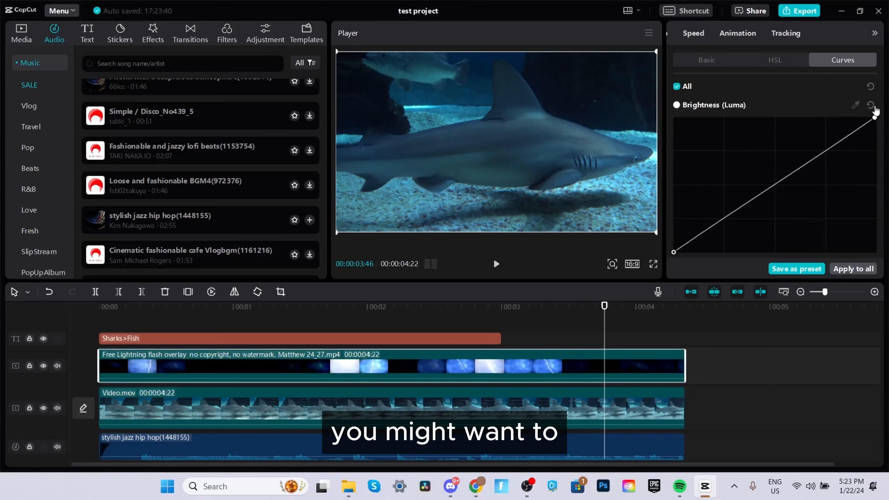
drag(856, 117, 877, 246)
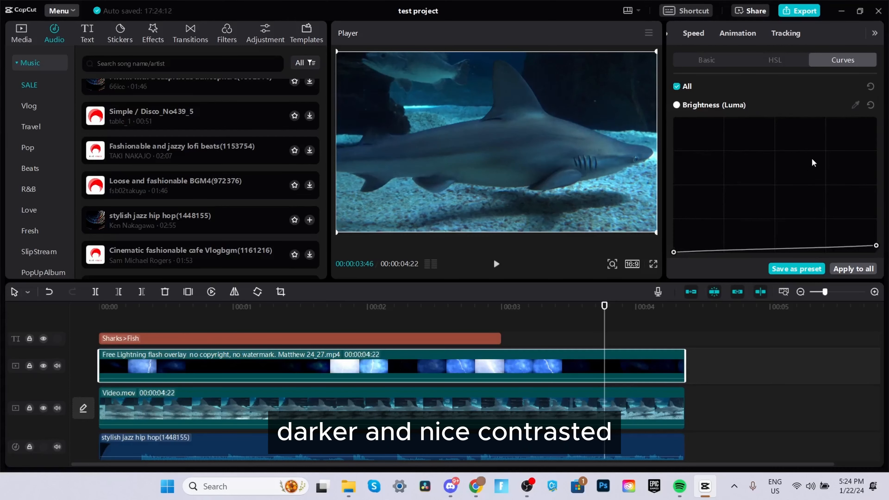
scroll(813, 151, down, 3)
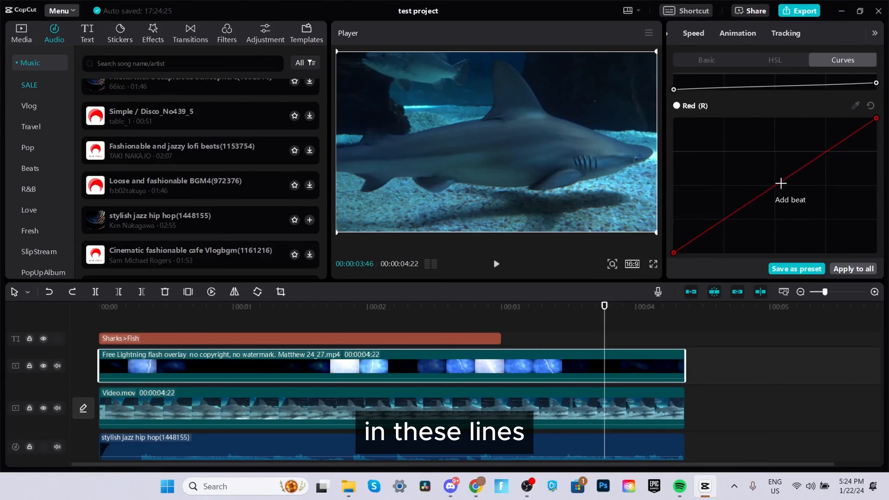
Step: Add a point to the Red curve and bend it, then reset the Red curve
click(781, 181)
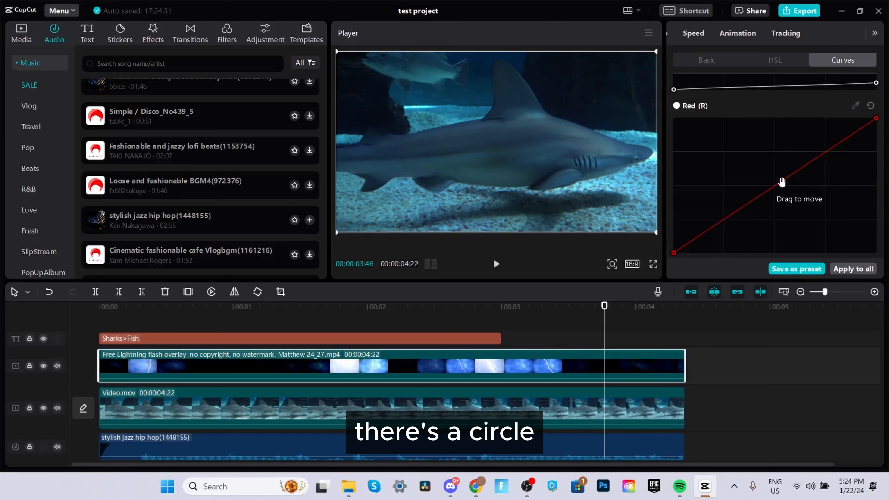
drag(780, 183, 563, 131)
drag(678, 133, 735, 164)
click(871, 106)
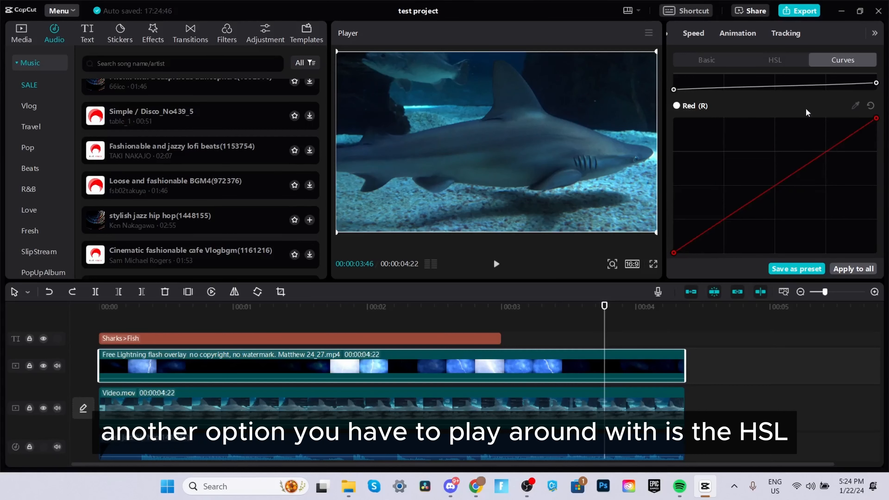
Step: Open the HSL adjustments and try the red Hue slider while cycling through the colour swatches
click(783, 62)
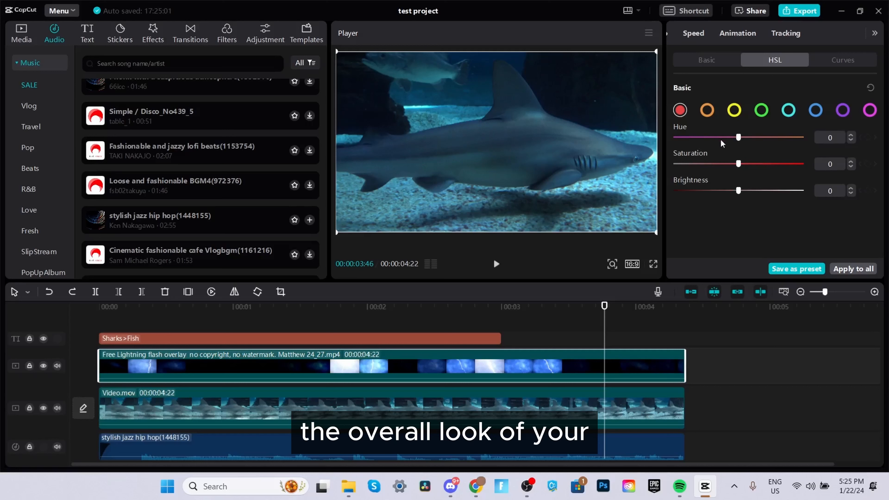
mouse_move(735, 138)
mouse_down()
mouse_move(783, 139)
mouse_move(654, 135)
mouse_move(796, 137)
mouse_up()
click(708, 110)
click(735, 111)
click(760, 112)
click(789, 112)
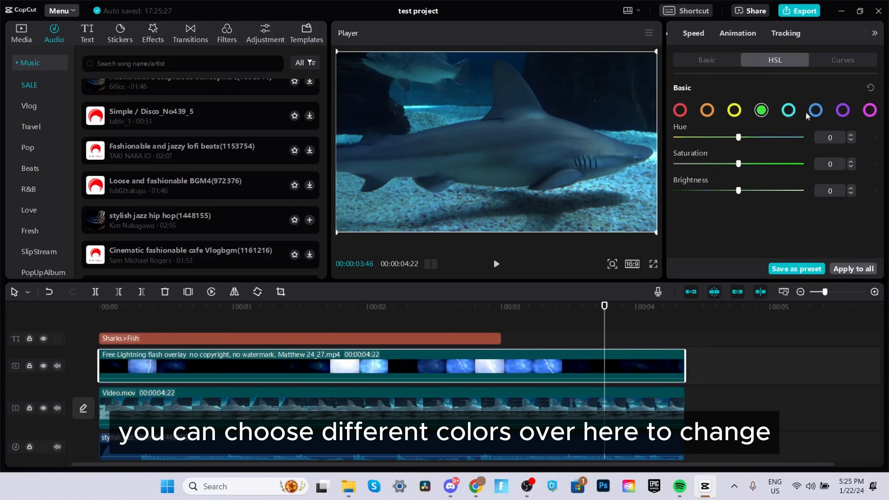
click(815, 112)
click(841, 112)
Step: Select the blue swatch and set its Hue to -100
click(818, 112)
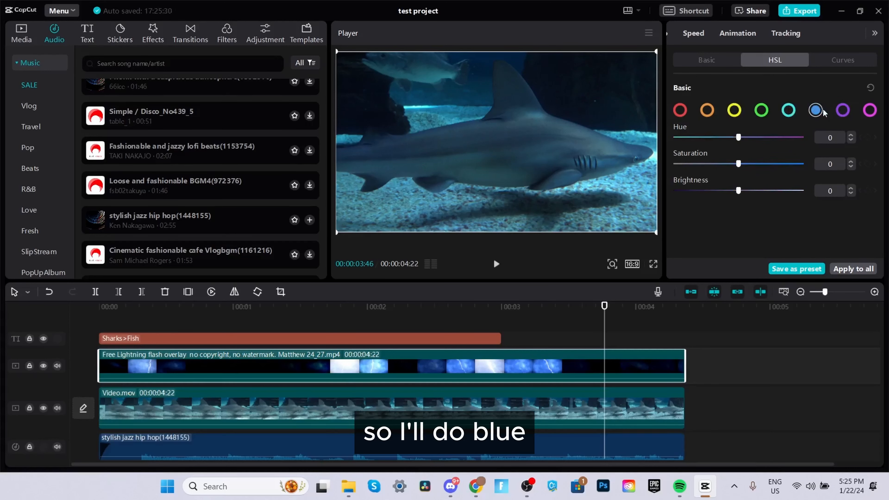
mouse_move(748, 139)
mouse_down()
mouse_move(787, 141)
mouse_move(662, 143)
mouse_move(806, 140)
mouse_up()
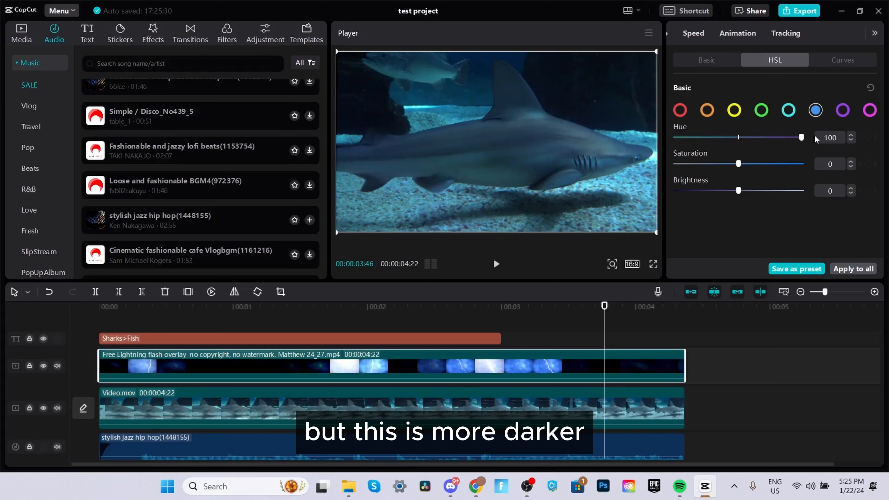
mouse_move(801, 137)
mouse_down()
mouse_move(672, 138)
mouse_move(665, 121)
mouse_up()
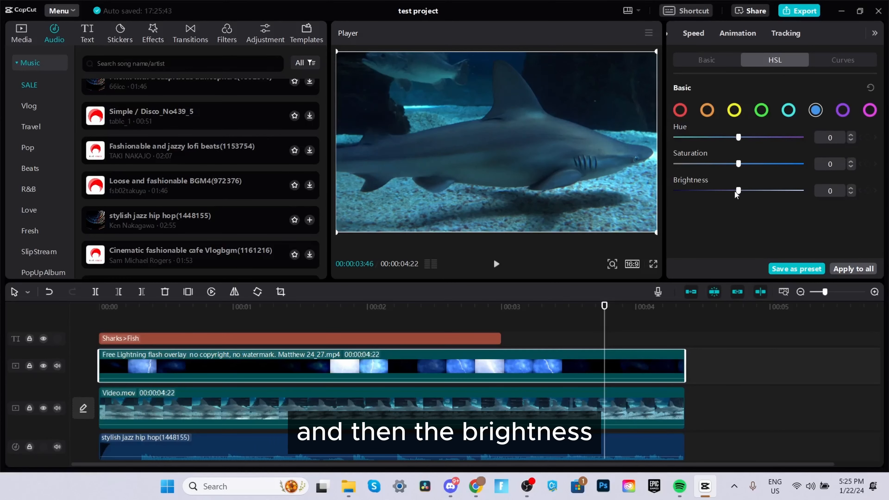
Step: Raise the blue Brightness, then undo that change
drag(738, 191, 780, 190)
key(ctrl+z)
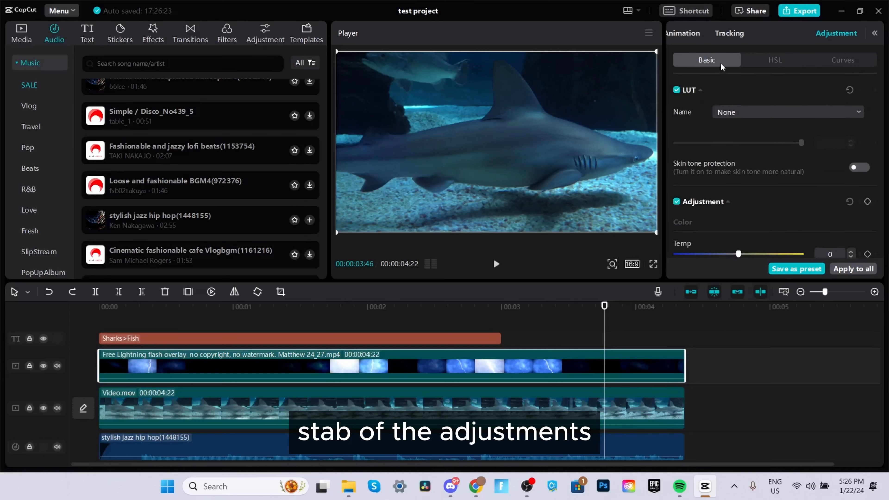
Step: Set the overlay clip's Temp to 16 in the Basic adjustments
scroll(725, 187, down, 5)
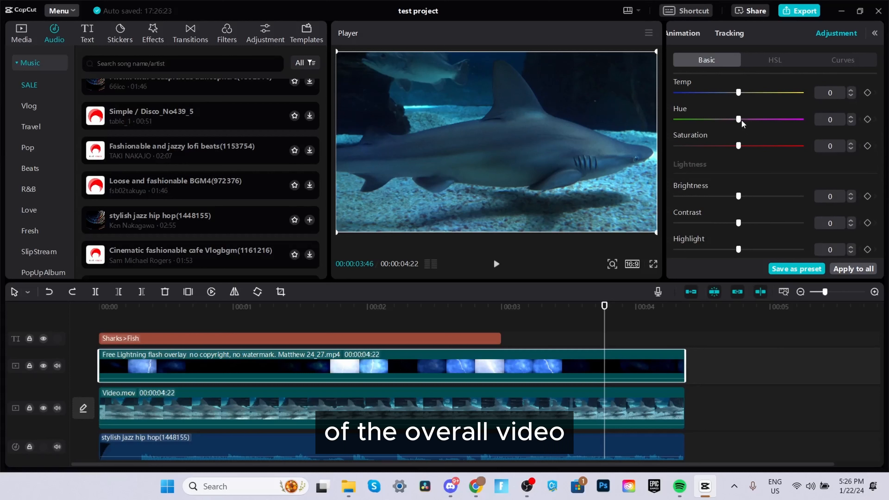
drag(739, 146, 798, 153)
drag(741, 155, 742, 139)
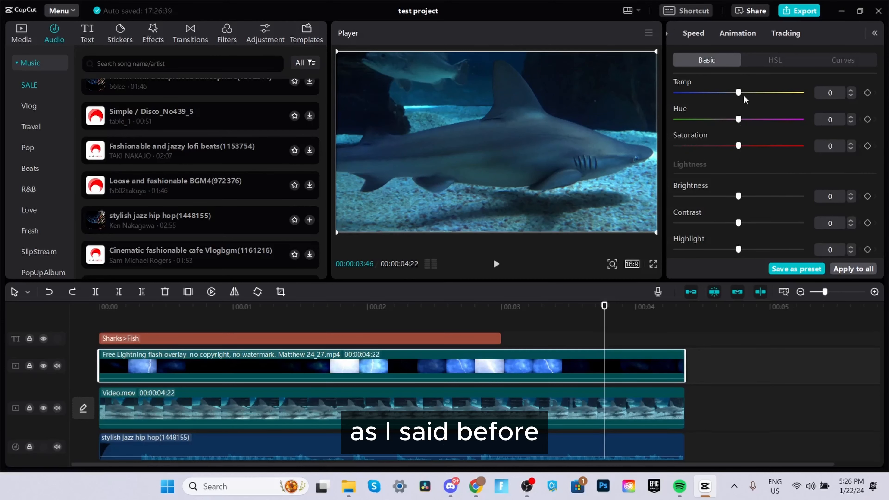
drag(738, 92, 756, 97)
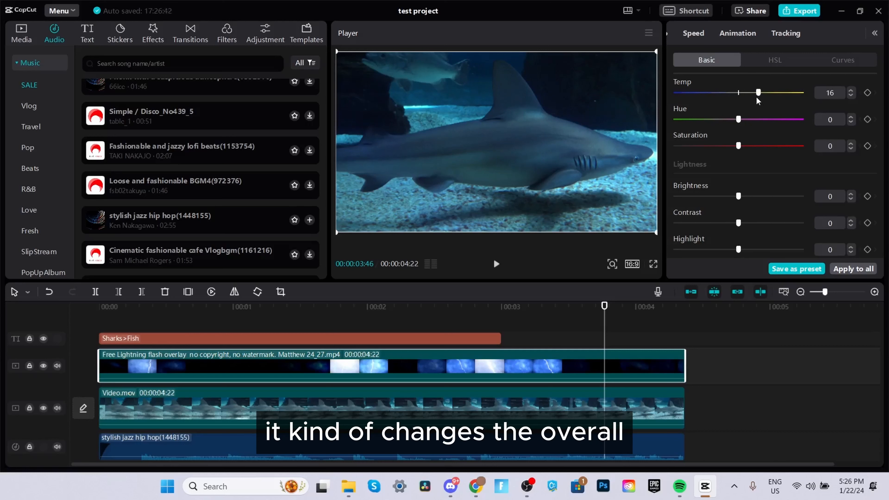
Step: Raise the overlay clip's Contrast and set Sharpen to 100
scroll(753, 189, down, 2)
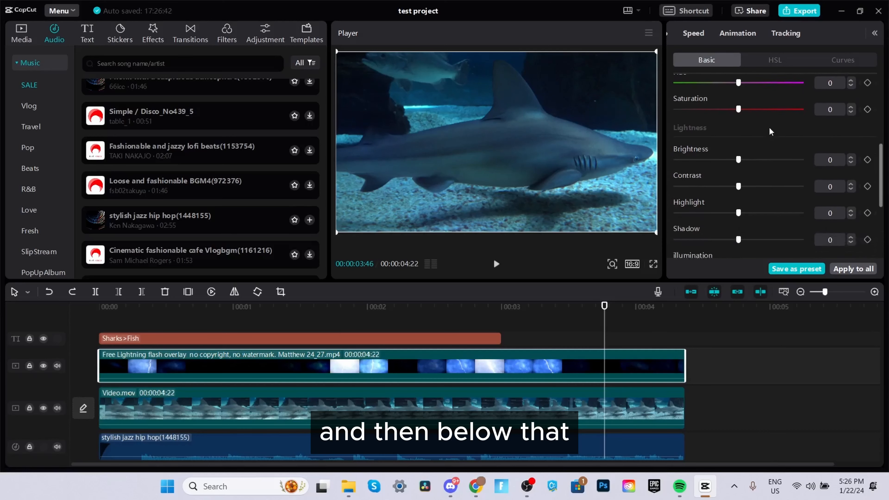
mouse_move(738, 143)
mouse_down()
mouse_move(813, 144)
mouse_move(647, 142)
mouse_move(739, 143)
mouse_up()
drag(739, 170, 839, 167)
scroll(839, 167, down, 3)
drag(676, 172, 804, 172)
mouse_move(675, 225)
mouse_down()
mouse_move(835, 215)
mouse_move(676, 225)
mouse_up()
mouse_move(739, 251)
mouse_down()
mouse_move(789, 251)
mouse_move(680, 248)
mouse_move(746, 251)
mouse_up()
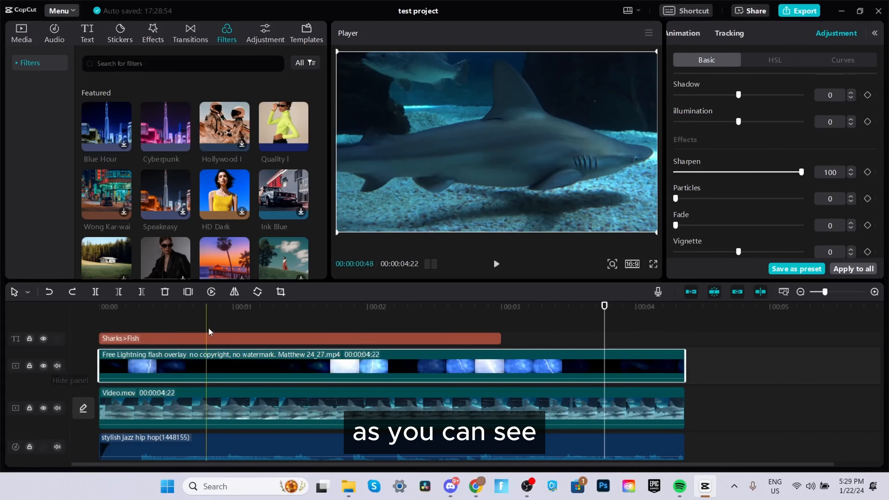
Step: Select the Sharks>Fish text clip and hide, then show, its track
click(229, 307)
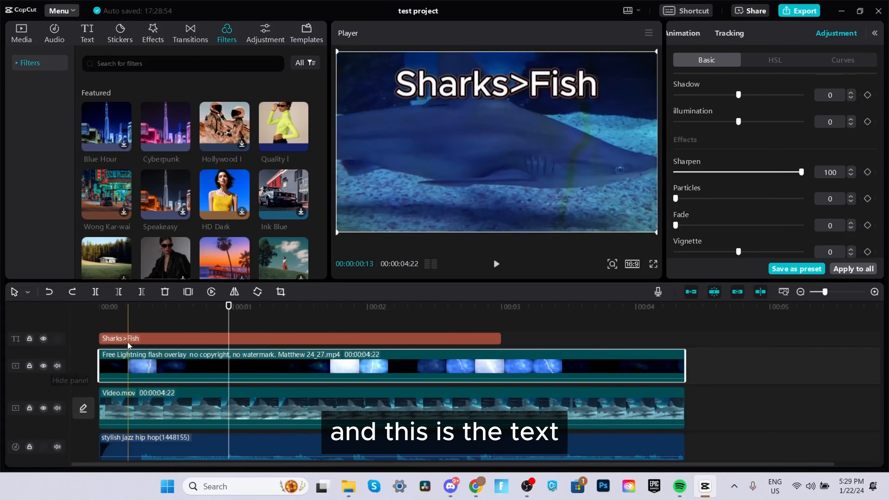
click(145, 338)
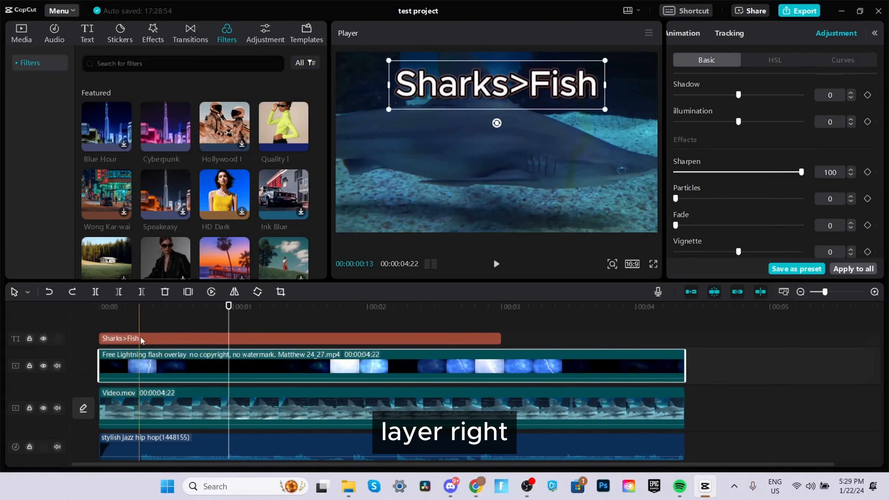
click(43, 339)
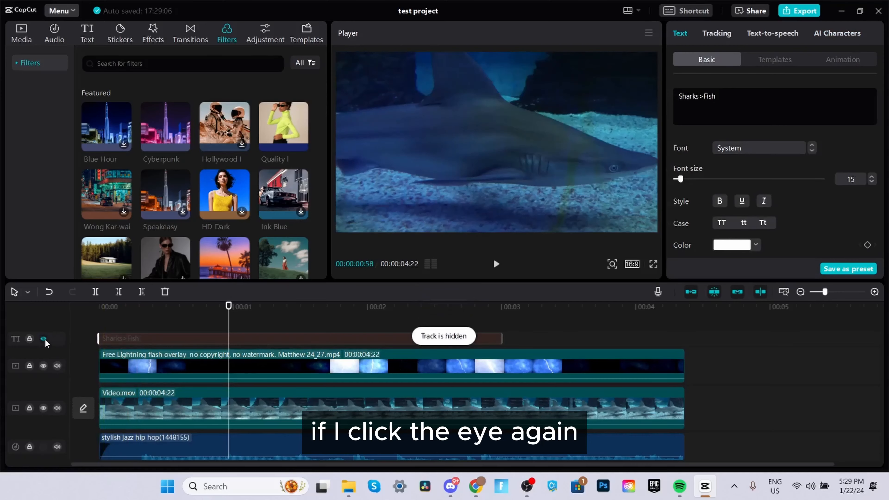
click(43, 339)
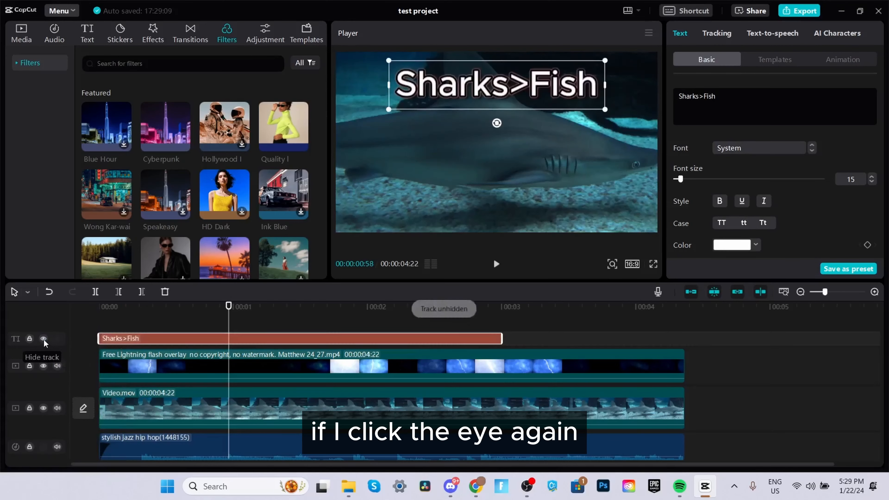
Step: Select the lightning overlay clip and hide, then show, its track
click(128, 361)
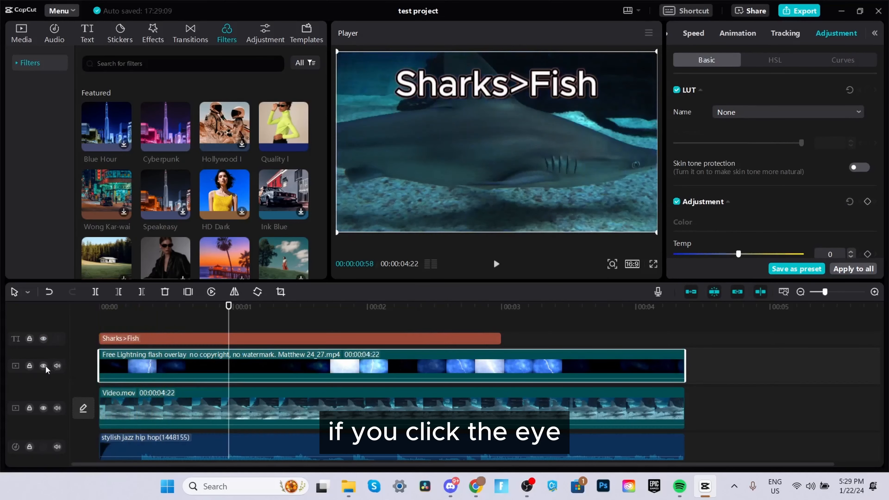
click(44, 365)
click(44, 365)
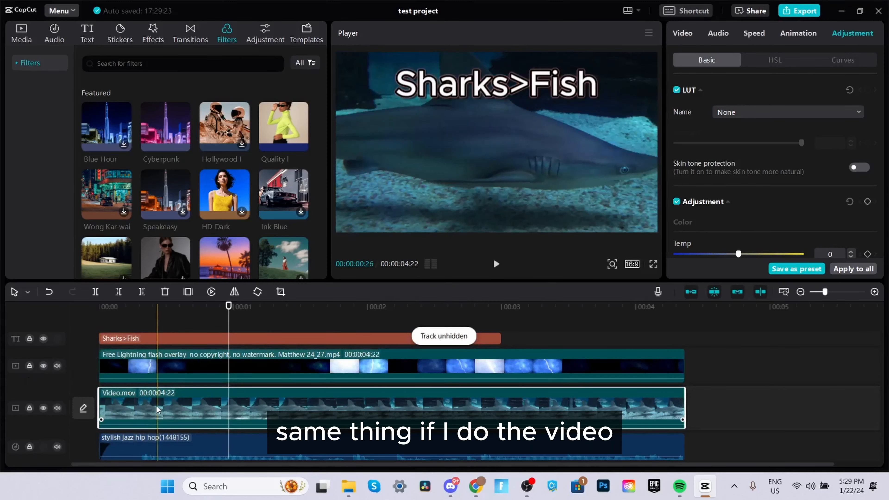
Step: Select the Video.mov clip and hide, then show, its track
click(156, 406)
click(44, 407)
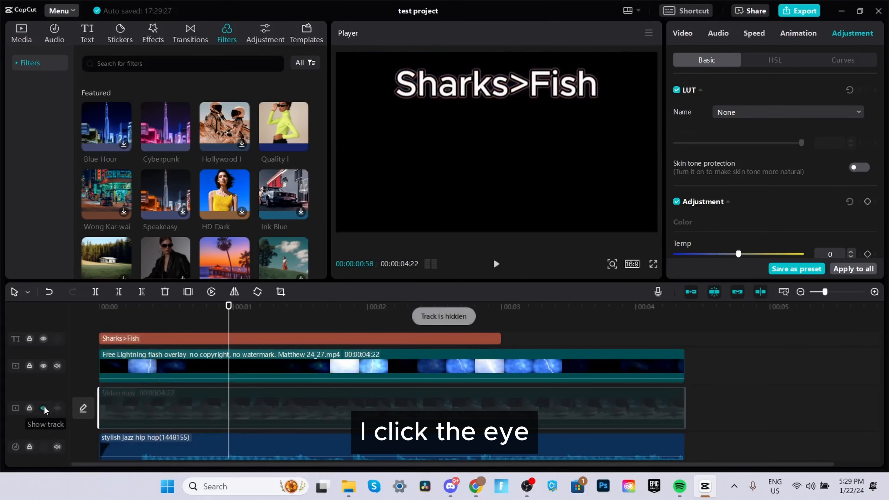
click(44, 407)
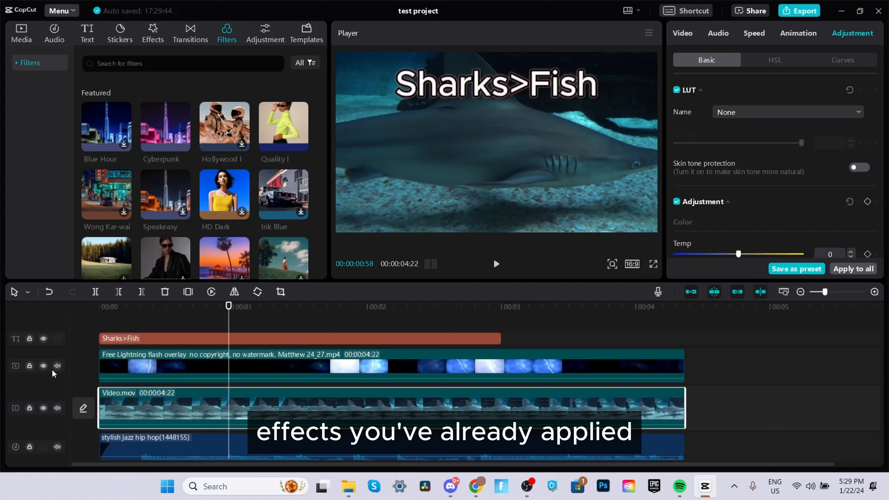
Step: Lock and unlock the Video.mov track, then mute and unmute it
click(29, 407)
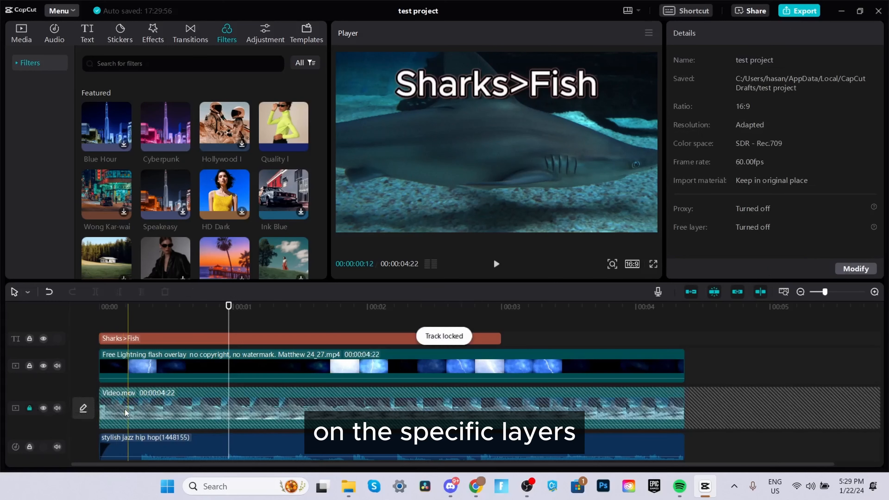
click(30, 407)
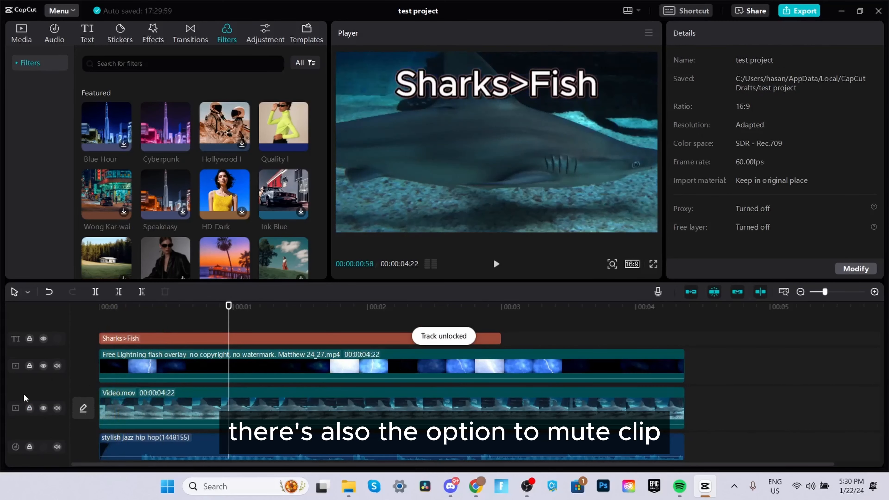
click(58, 408)
click(57, 408)
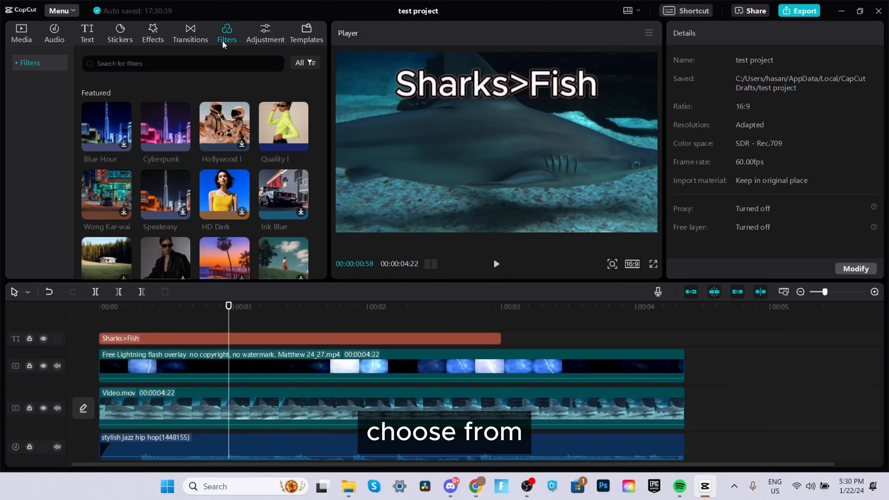
Step: Open the Transitions library and scroll through its categories
click(190, 34)
scroll(188, 118, down, 5)
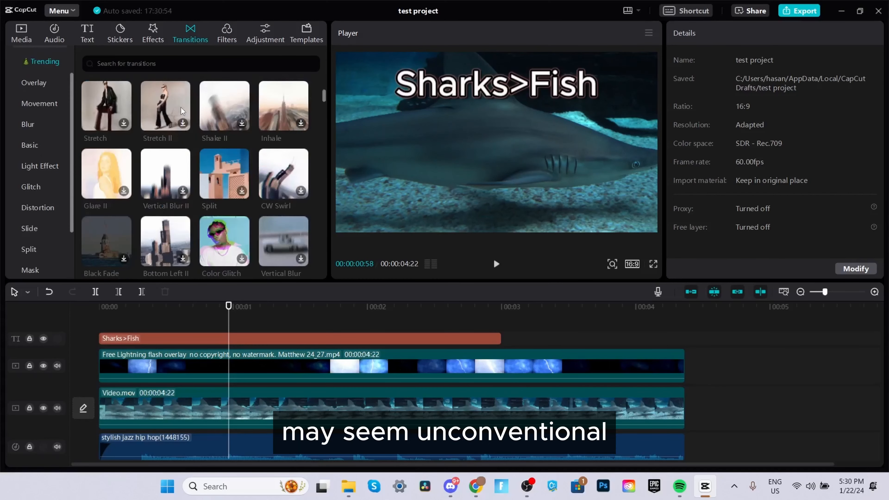
scroll(182, 111, down, 3)
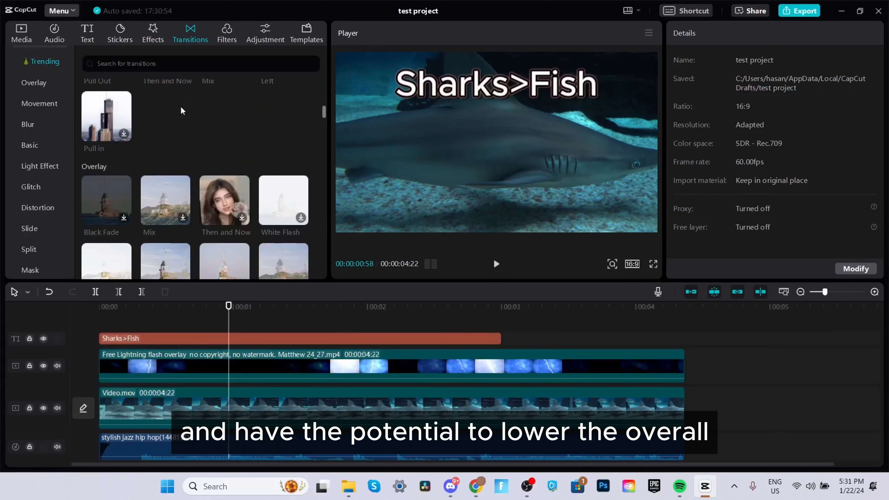
scroll(182, 111, down, 2)
scroll(180, 107, down, 1)
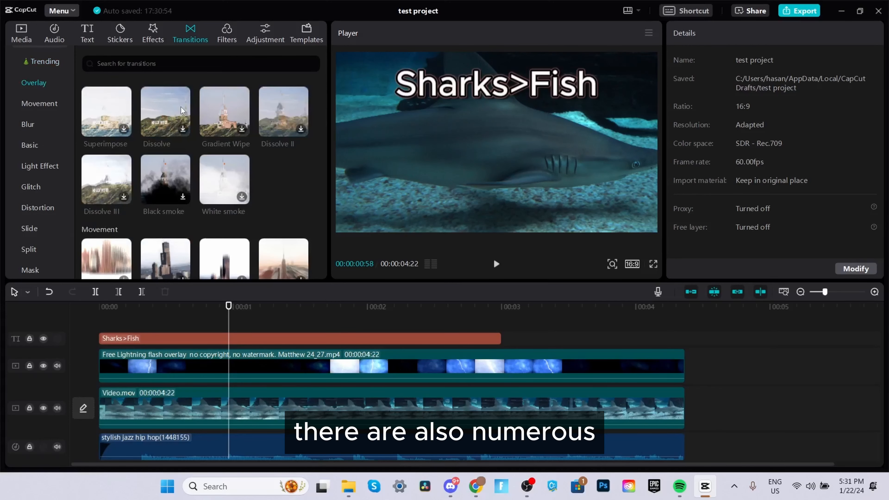
scroll(181, 107, down, 3)
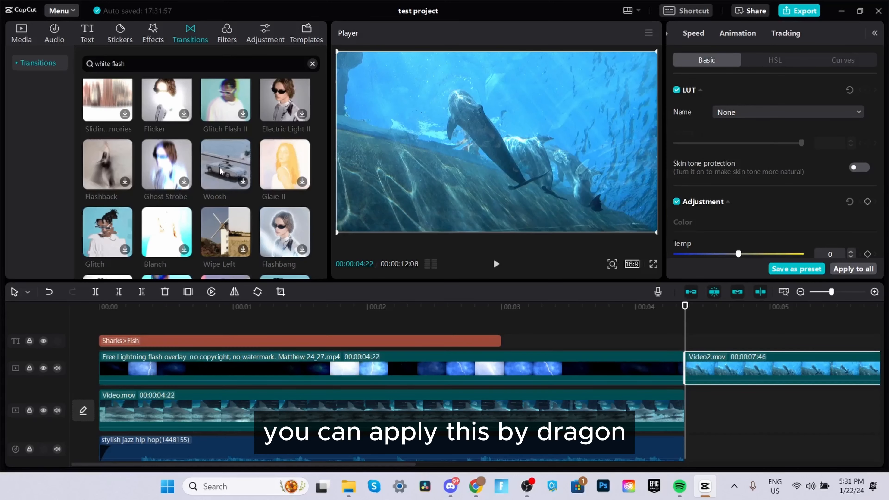
Step: Place the Woosh transition between the lightning overlay and Video2 clips, accepting duplicate frames
drag(219, 168, 685, 366)
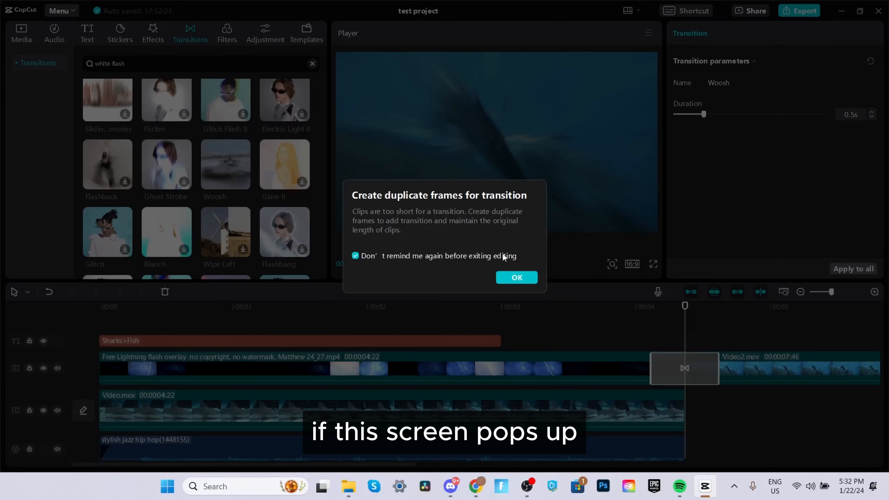
click(521, 283)
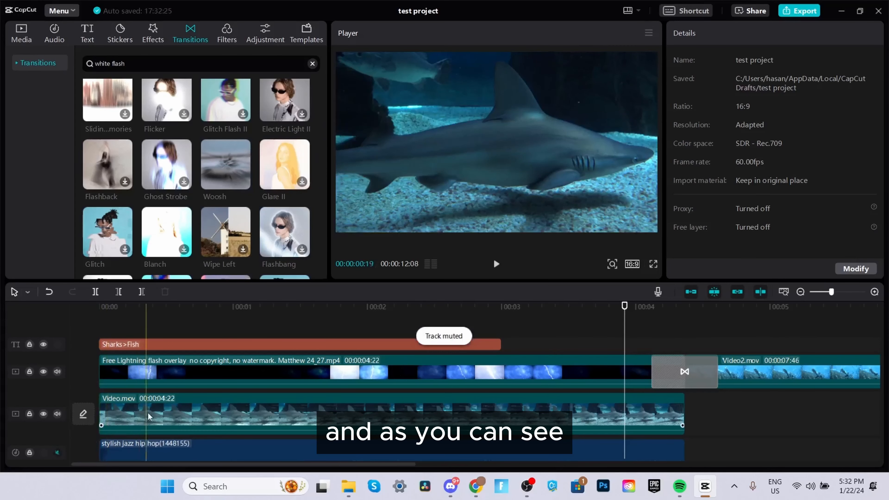
Step: Play back the timeline around the new transition to preview it
drag(626, 315, 632, 316)
key(space)
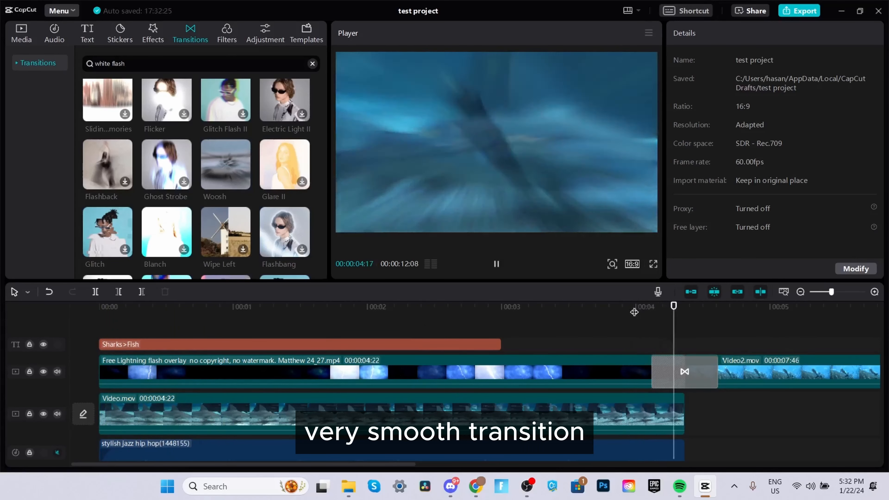
click(634, 311)
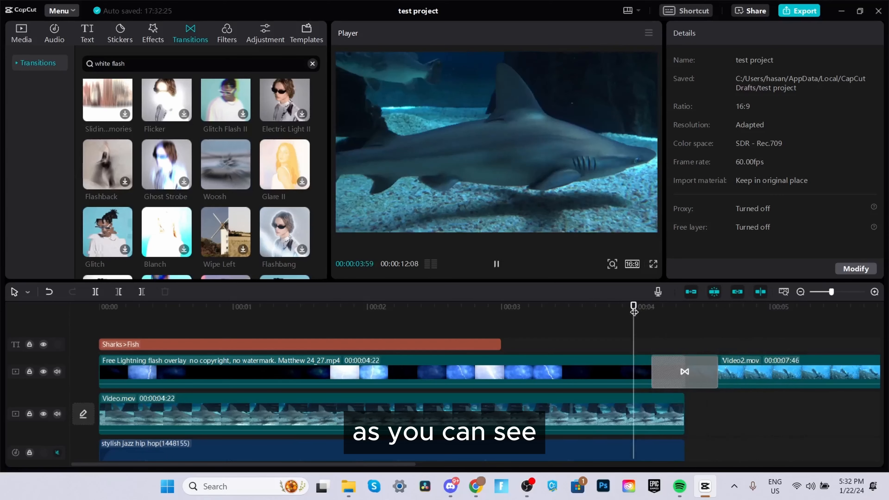
key(space)
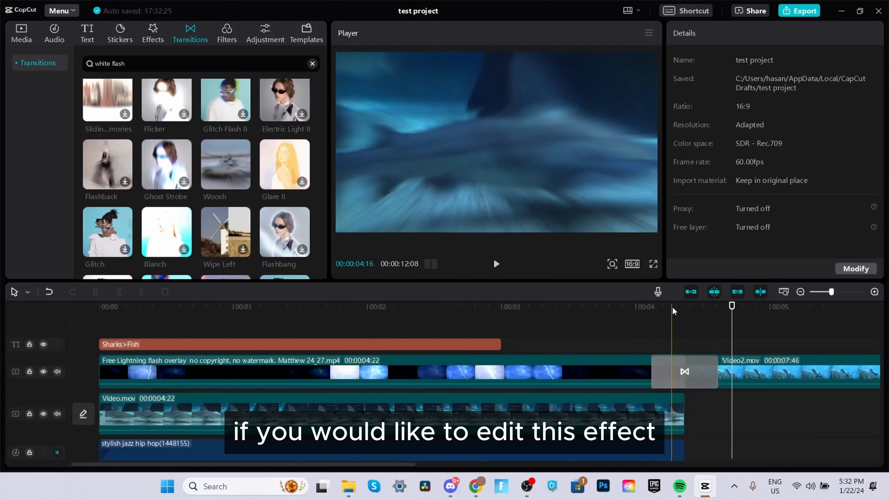
click(673, 311)
Step: Select the Woosh transition and set its duration to 1.1s
click(684, 373)
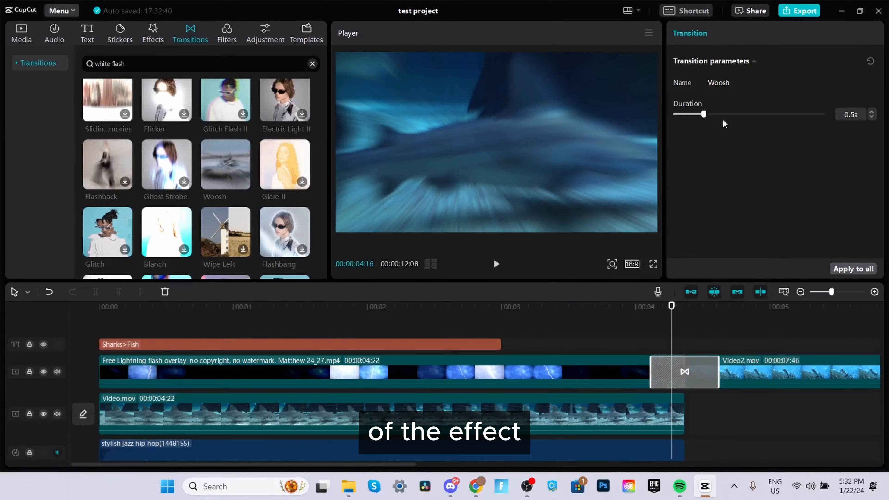
drag(703, 114, 746, 115)
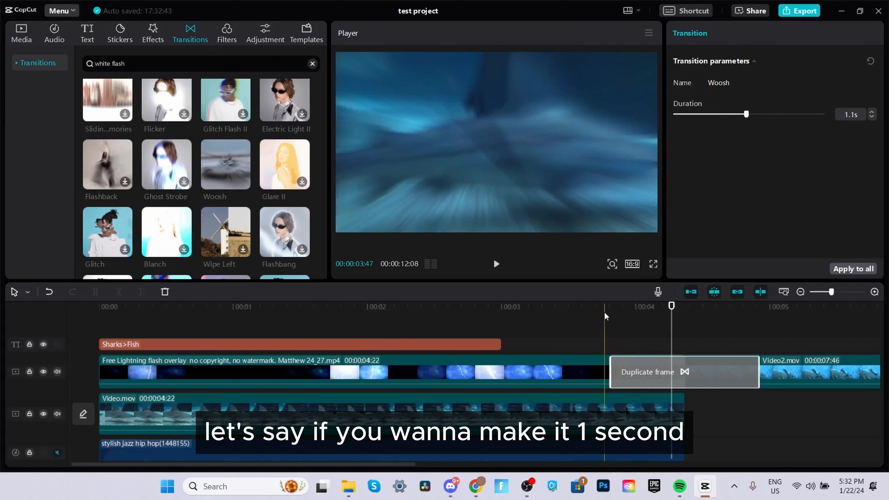
Step: Shorten the Woosh transition's duration with the duration slider
click(666, 309)
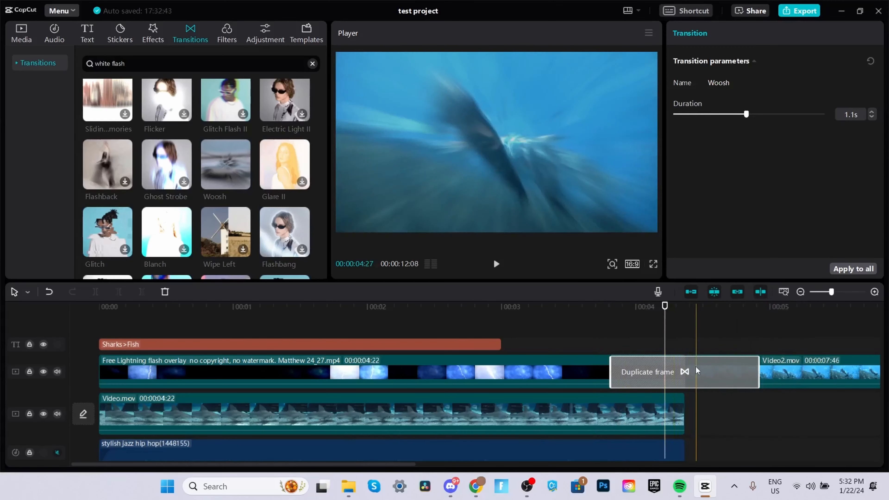
drag(747, 114, 694, 116)
Step: Play back the timeline around the shortened transition and preview the Woosh transition
click(641, 316)
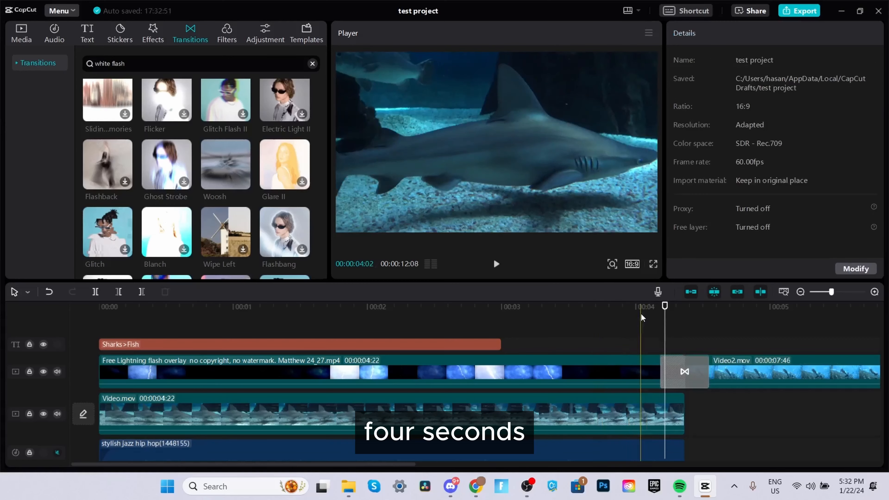
key(space)
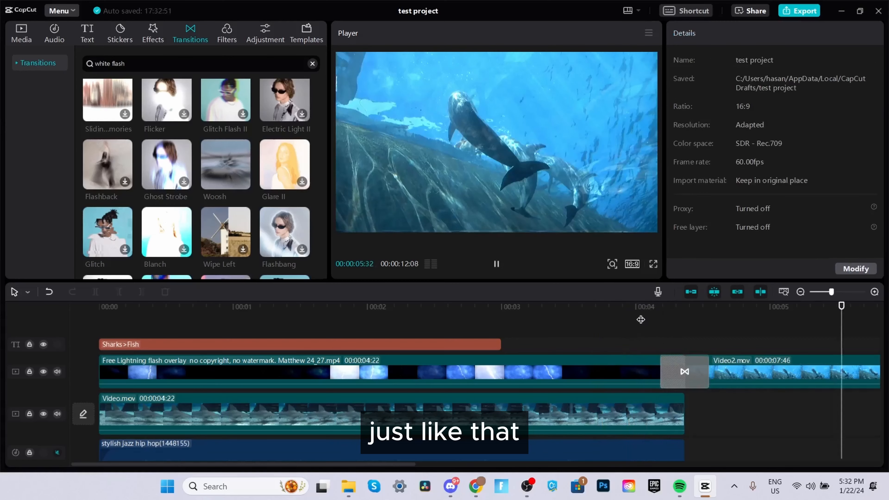
click(641, 315)
key(space)
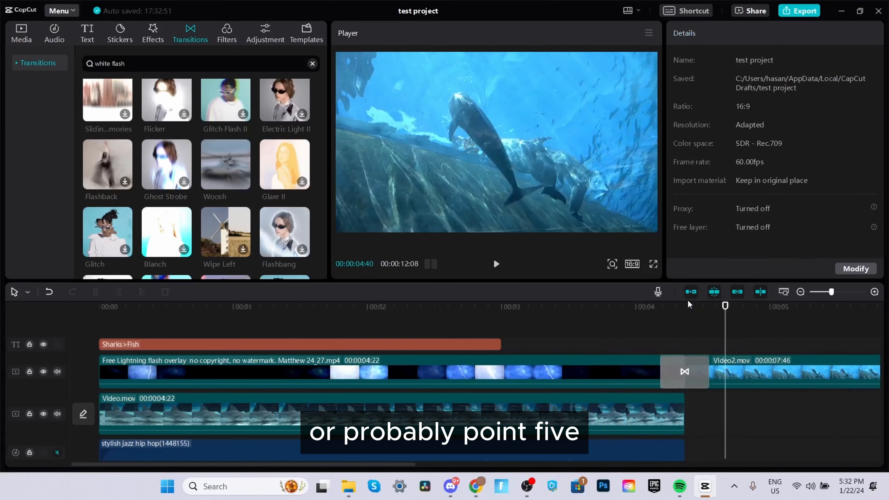
click(686, 310)
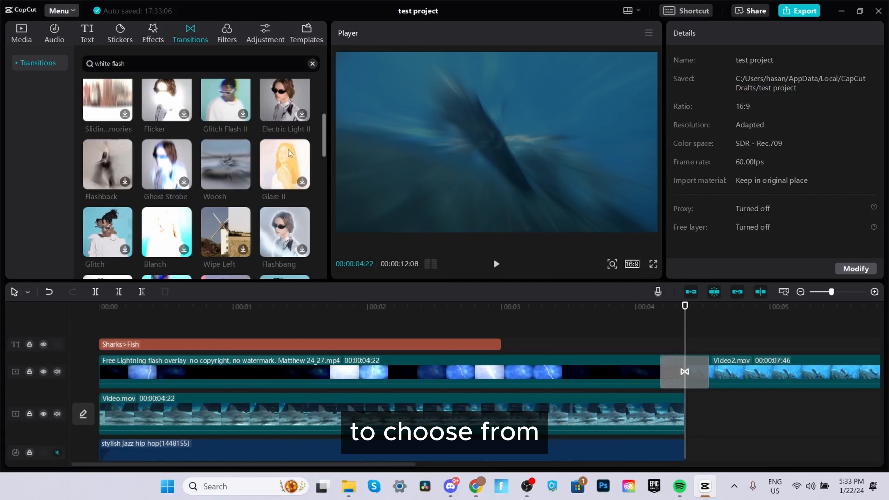
click(238, 149)
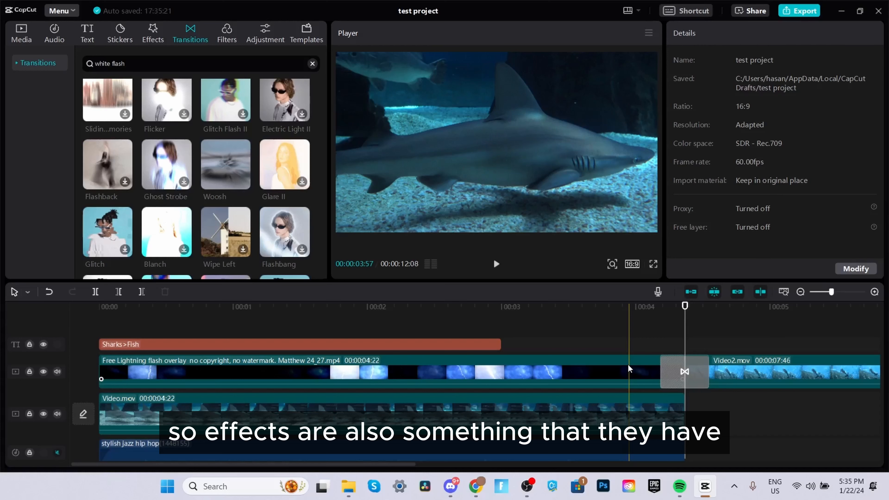
Step: Open the Effects library, browse the video effects, and search for blur
click(152, 33)
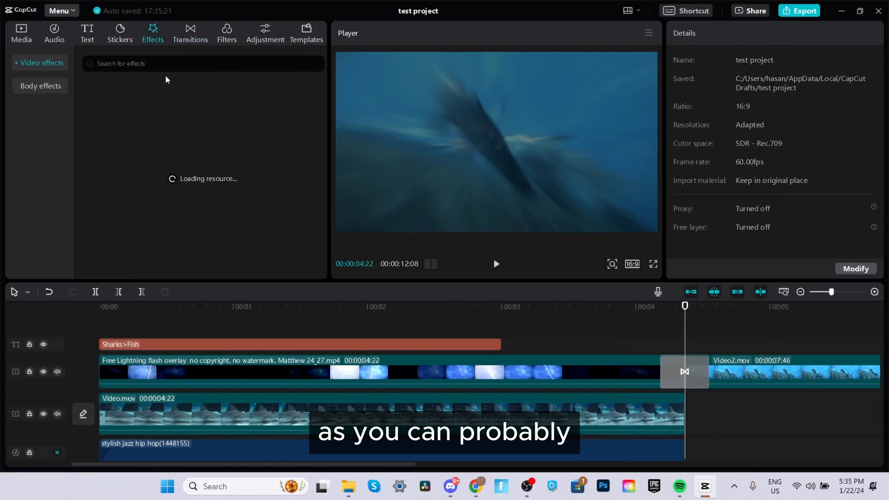
scroll(245, 130, down, 5)
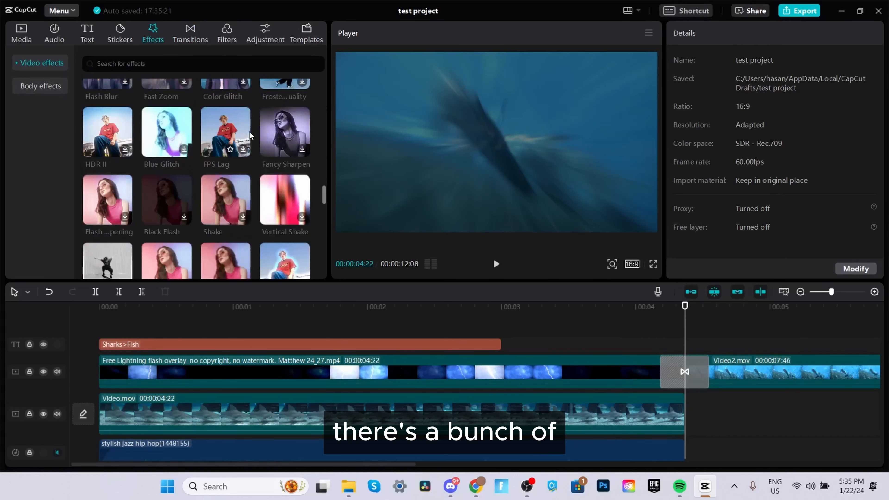
scroll(249, 132, down, 5)
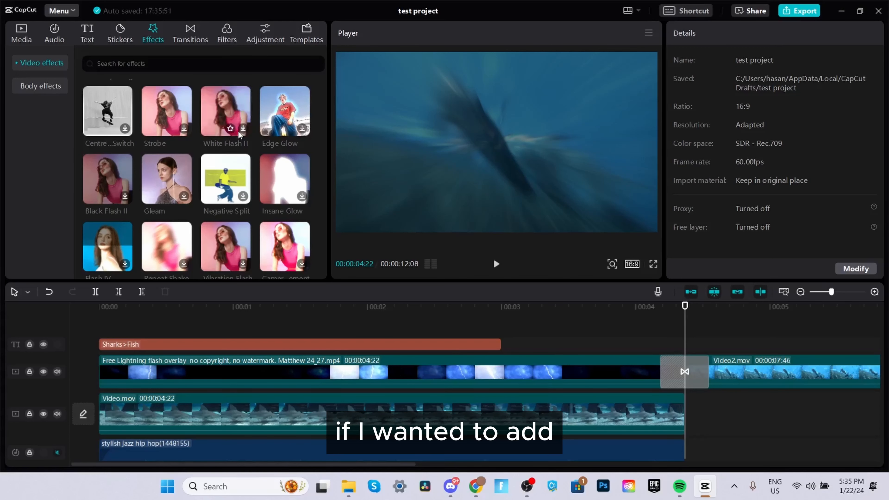
text(blur)
key(Return)
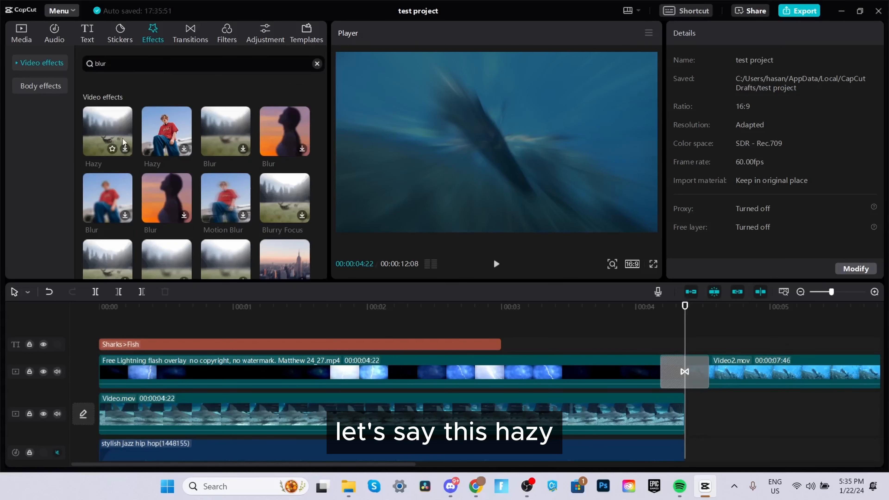
Step: Add the Blur video effect to the timeline at the start of the project
click(80, 317)
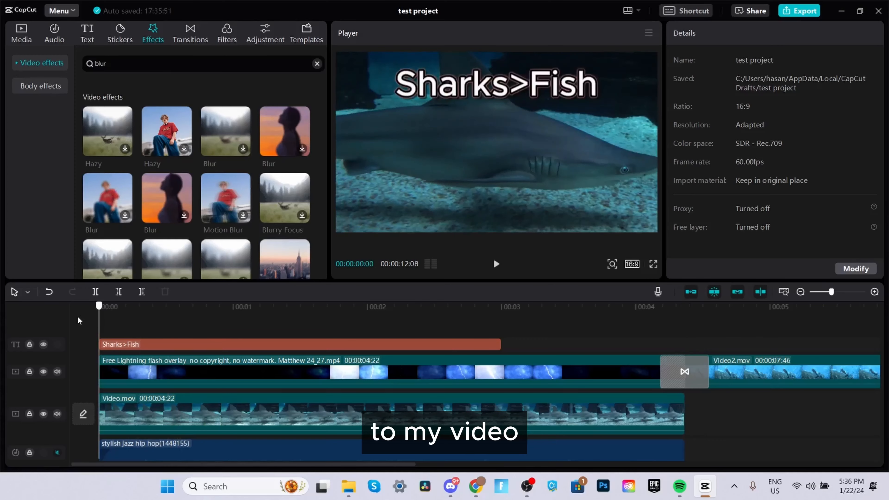
click(103, 417)
drag(108, 193, 109, 417)
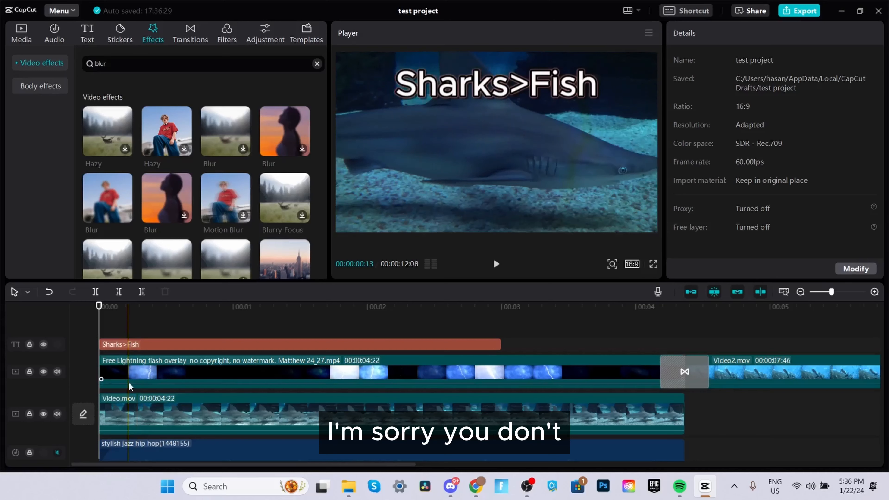
click(114, 415)
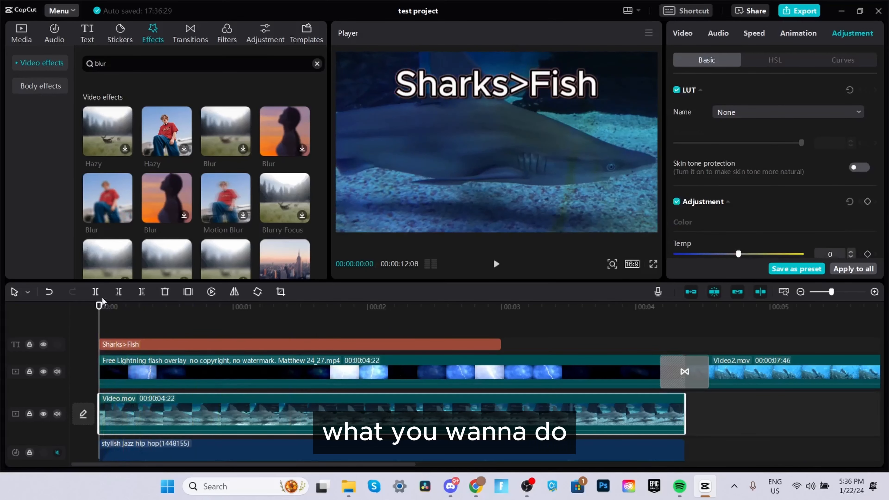
click(139, 313)
click(99, 313)
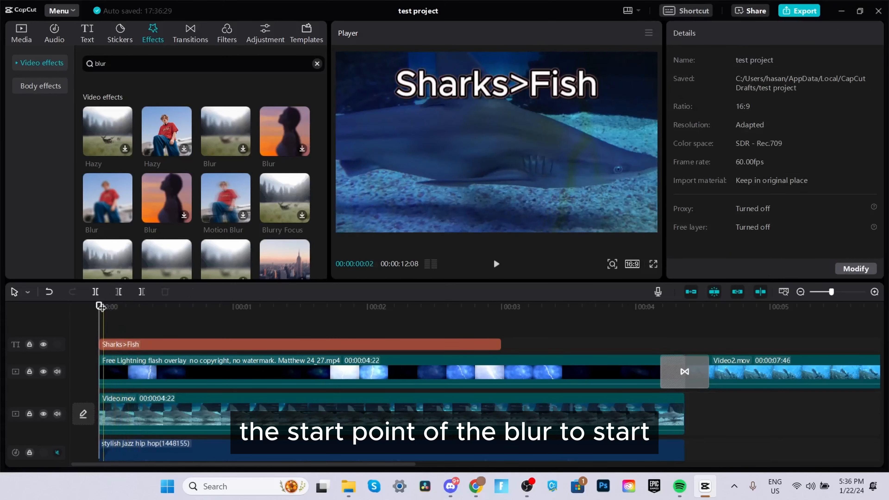
click(105, 200)
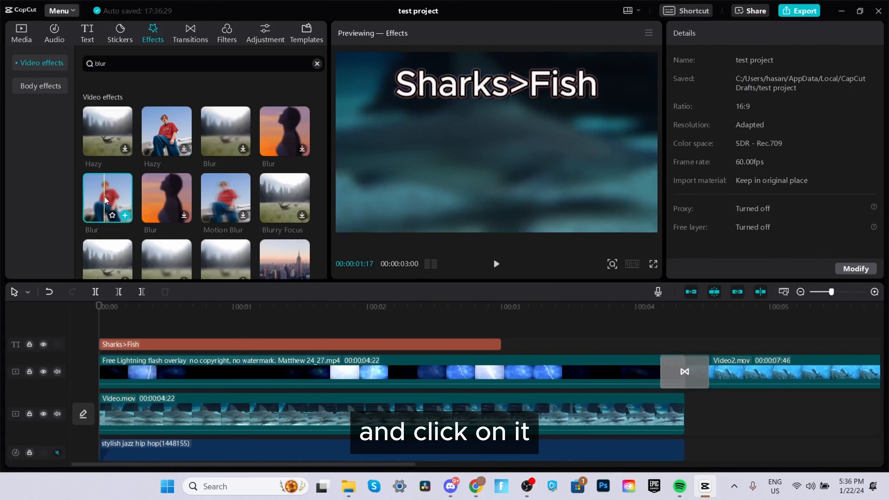
click(125, 215)
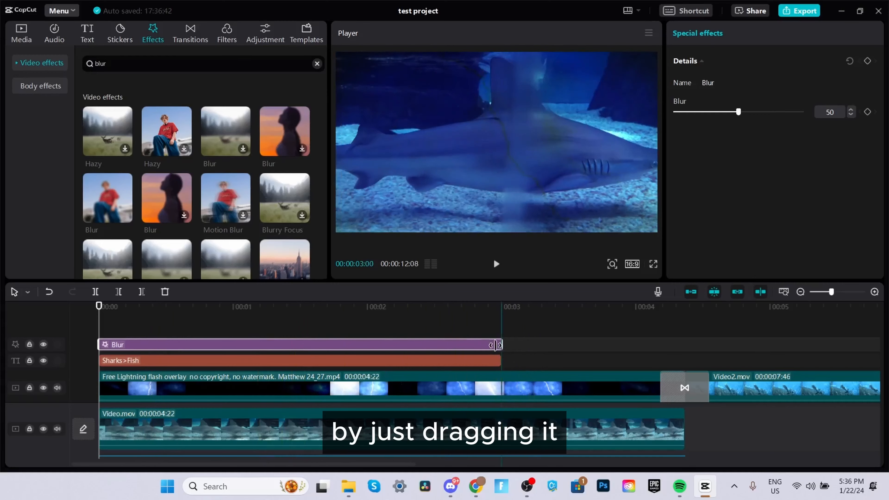
Step: Shorten the Blur effect so it ends about one second into the video
drag(495, 345, 247, 342)
click(136, 317)
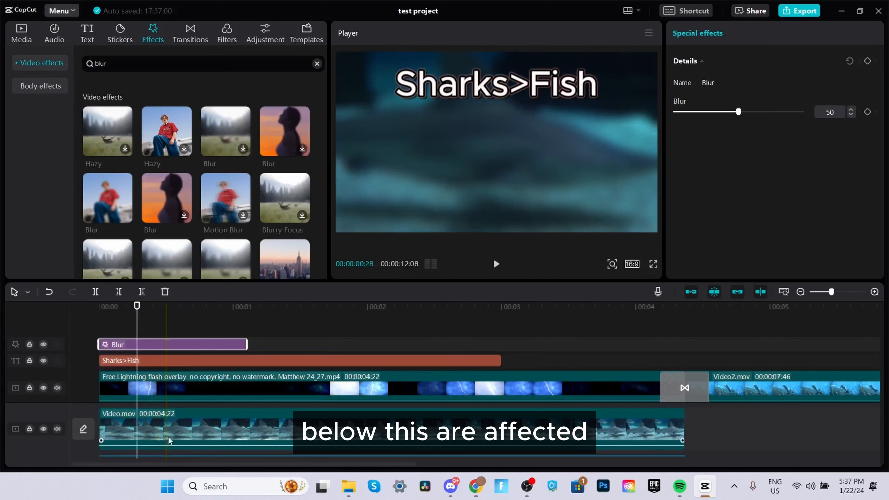
Step: Move the Blur effect track below the text track and select the effect
drag(157, 359, 167, 329)
click(166, 361)
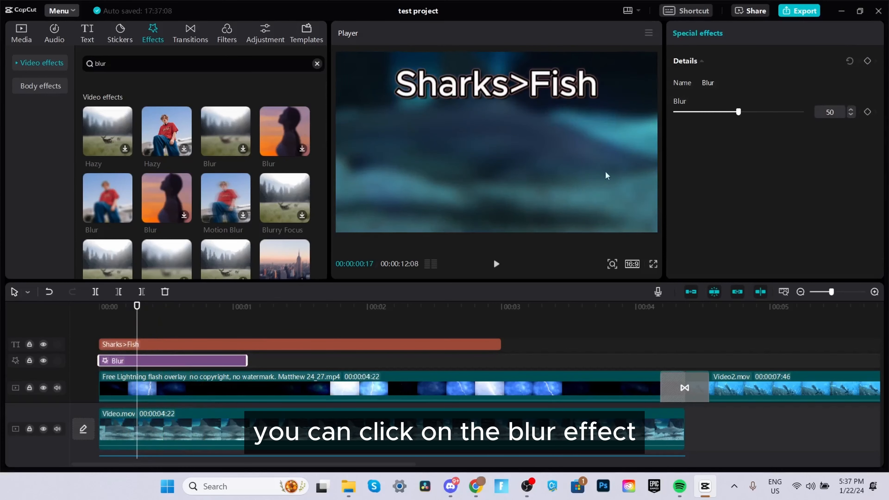
Step: Set the Blur effect's strength to 47
mouse_move(739, 112)
mouse_down()
mouse_move(800, 111)
mouse_move(742, 112)
mouse_up()
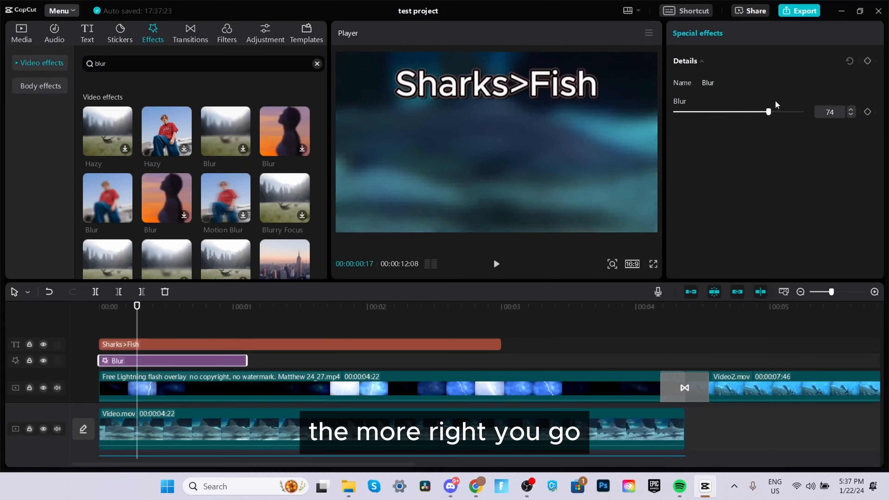
drag(802, 111, 701, 112)
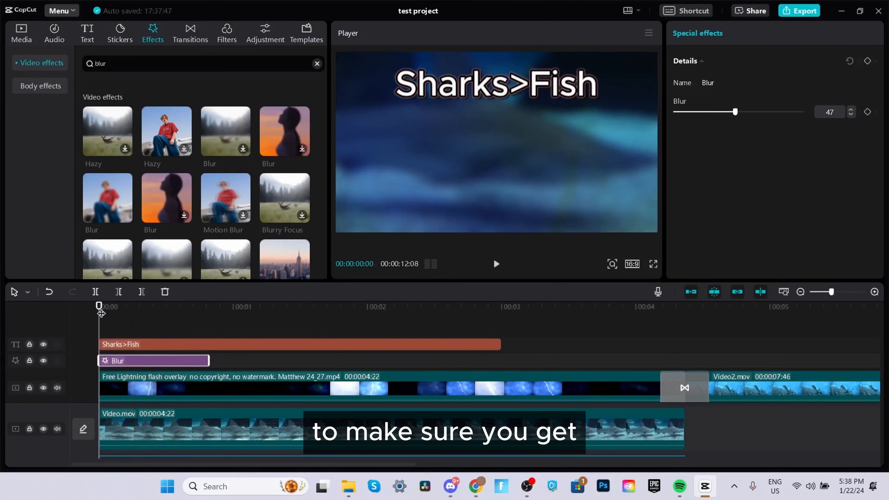
Step: Keyframe the blur at 47 at the effect's start and at 0 at its end
click(867, 112)
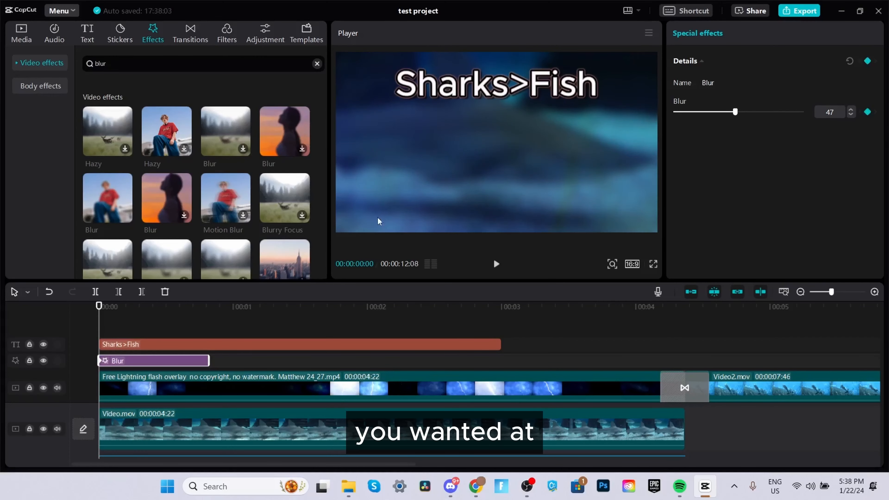
drag(98, 306, 208, 306)
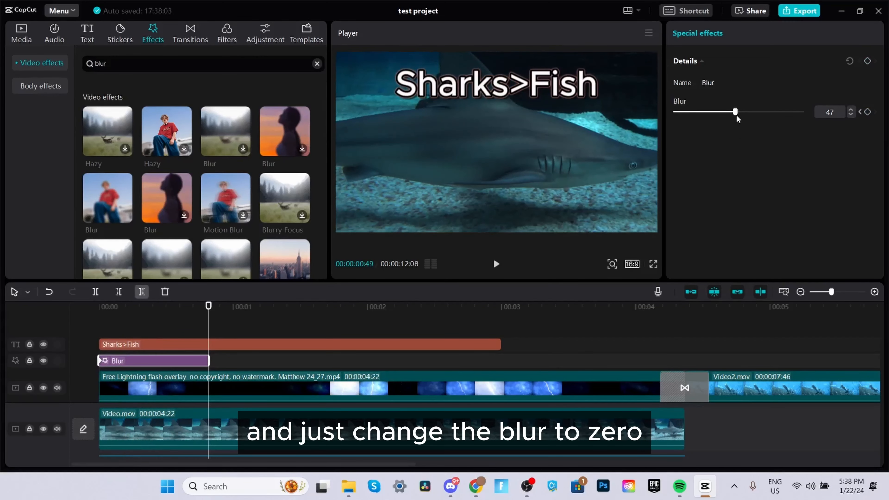
drag(735, 112, 674, 112)
drag(209, 306, 39, 304)
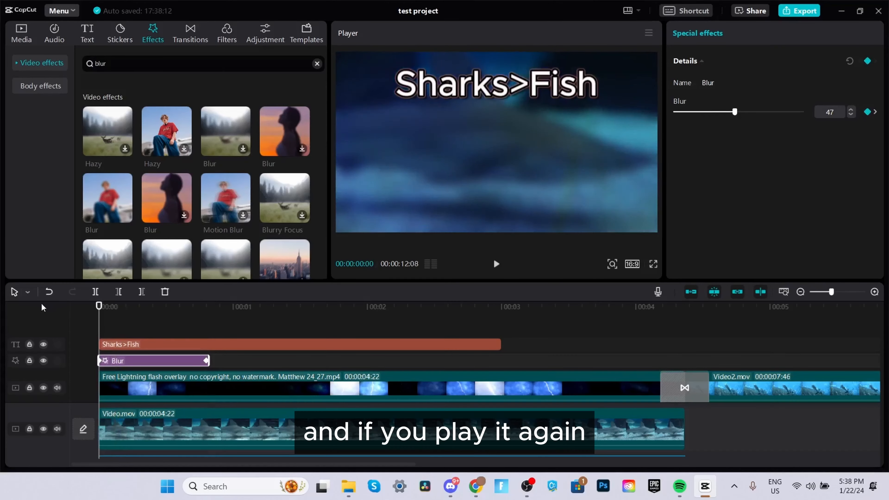
Step: Play back the opening of the timeline to preview the blur fading out
key(space)
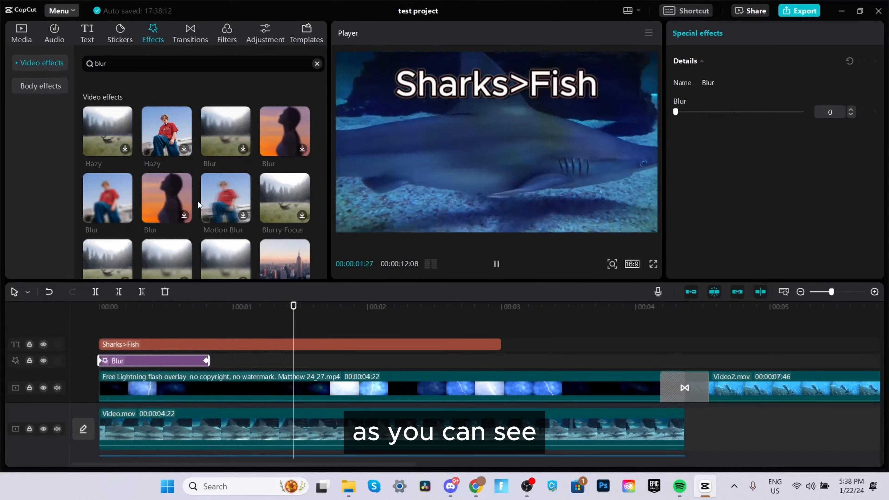
key(space)
drag(116, 317, 63, 316)
drag(117, 308, 59, 312)
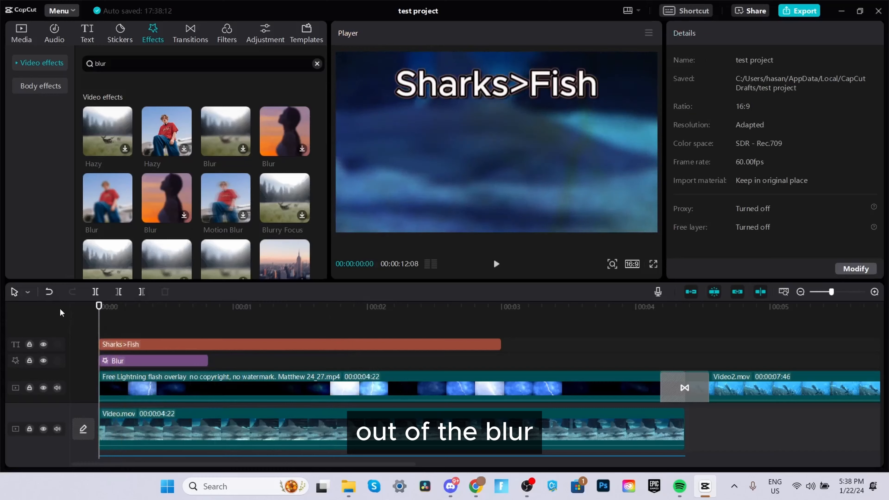
key(space)
key(space)
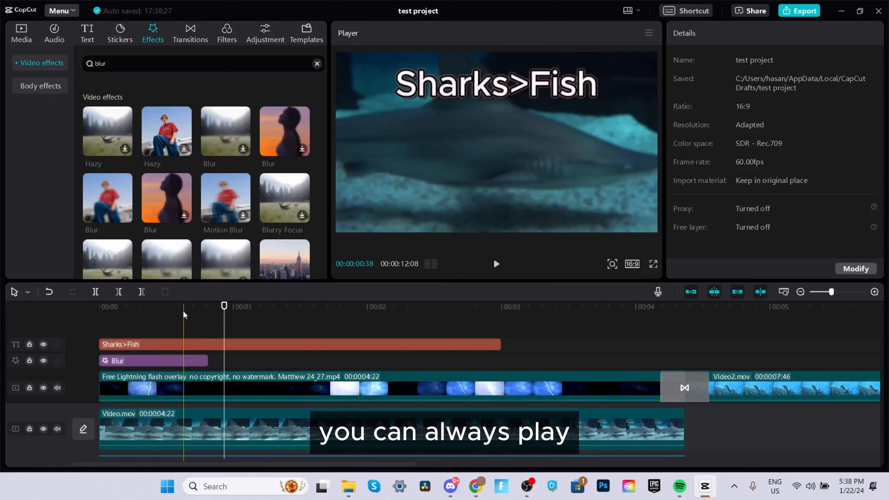
scroll(155, 196, down, 3)
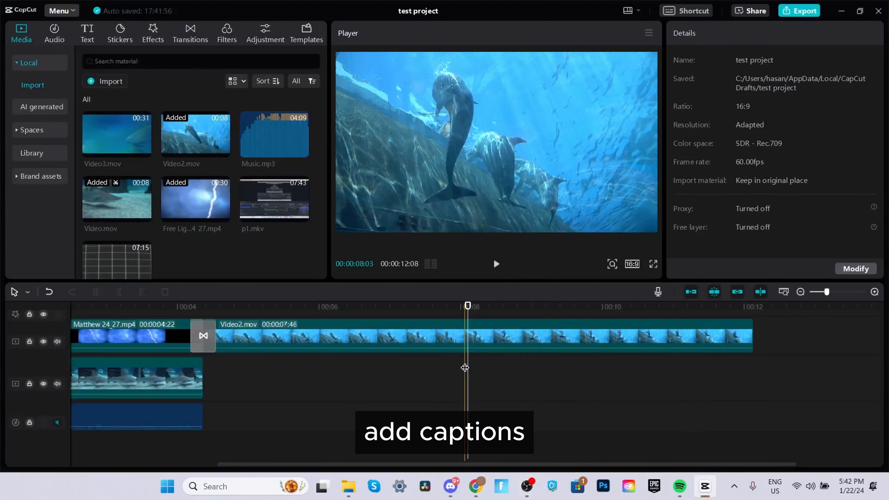
Step: Generate auto captions with the language set to English
click(87, 35)
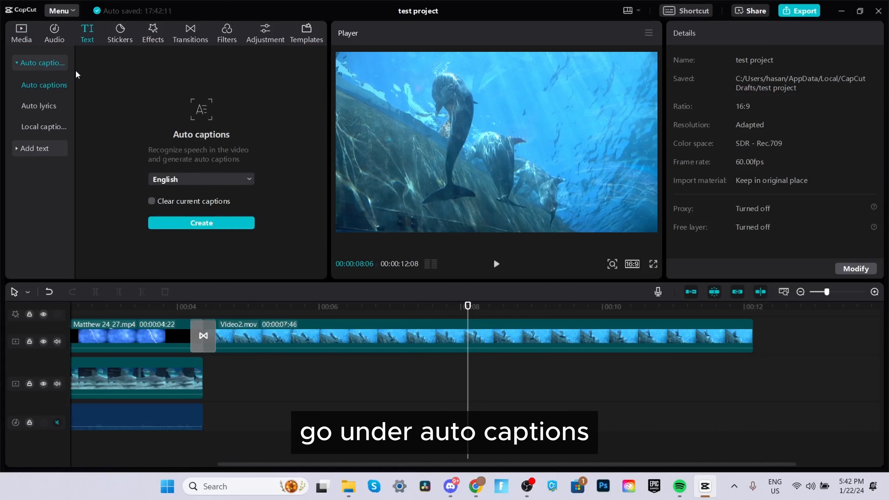
click(184, 180)
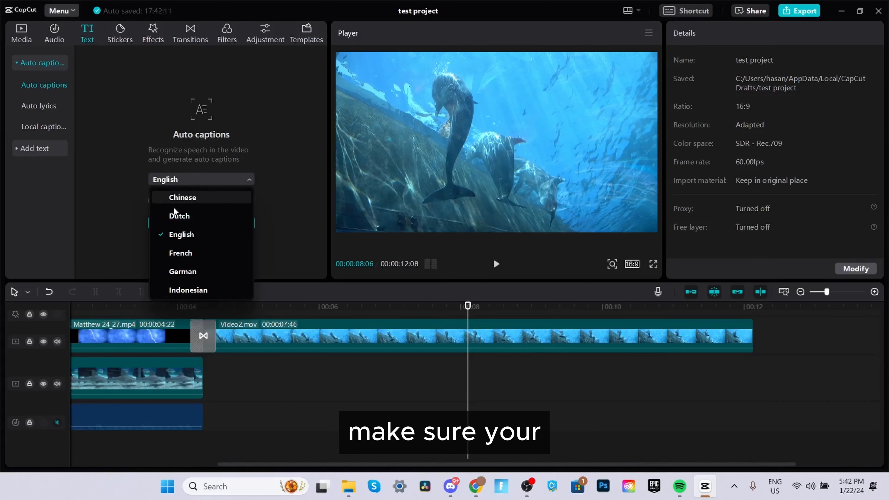
click(182, 233)
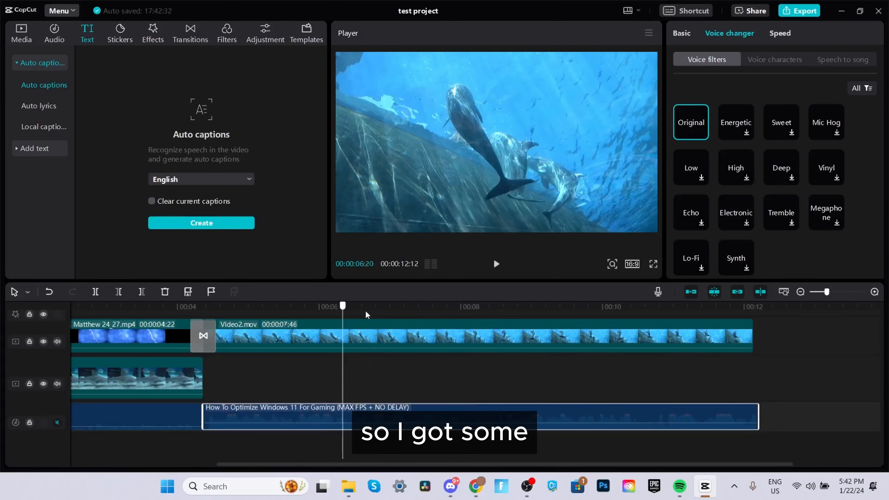
click(404, 308)
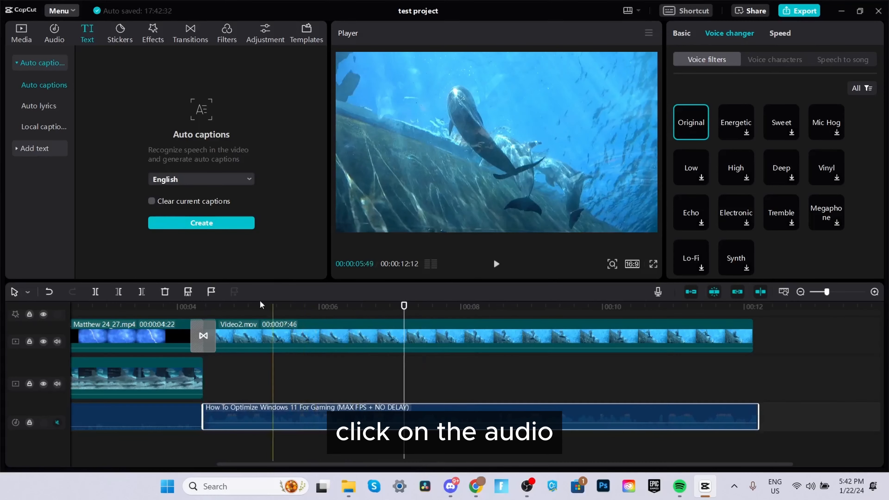
click(216, 226)
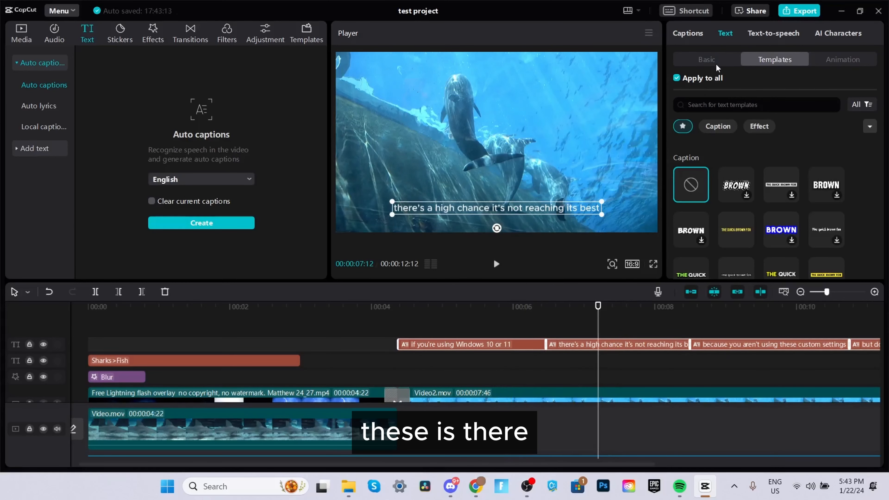
Step: Apply a caption template with green word highlighting to all captions and scrub to preview it
scroll(715, 219, down, 3)
scroll(694, 183, up, 3)
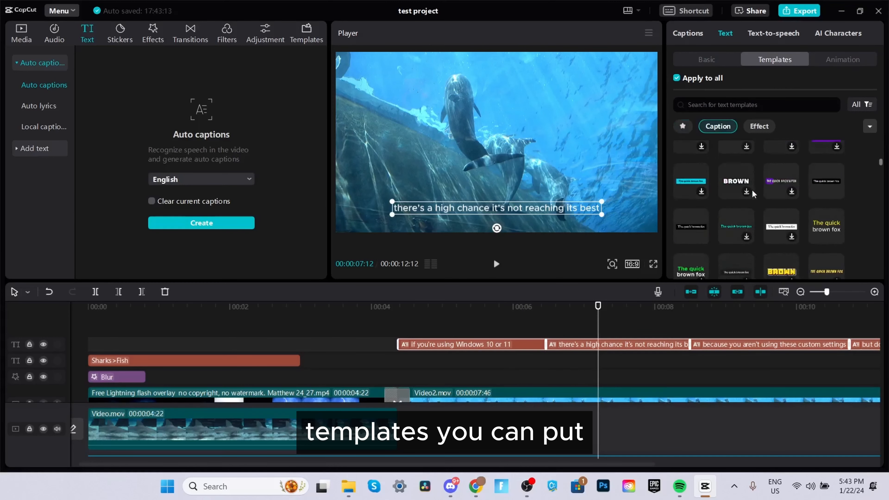
scroll(730, 181, down, 3)
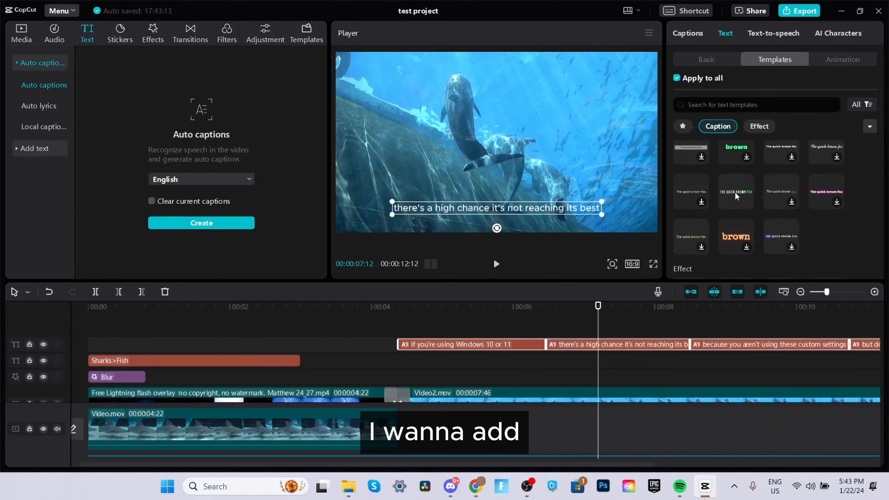
click(735, 191)
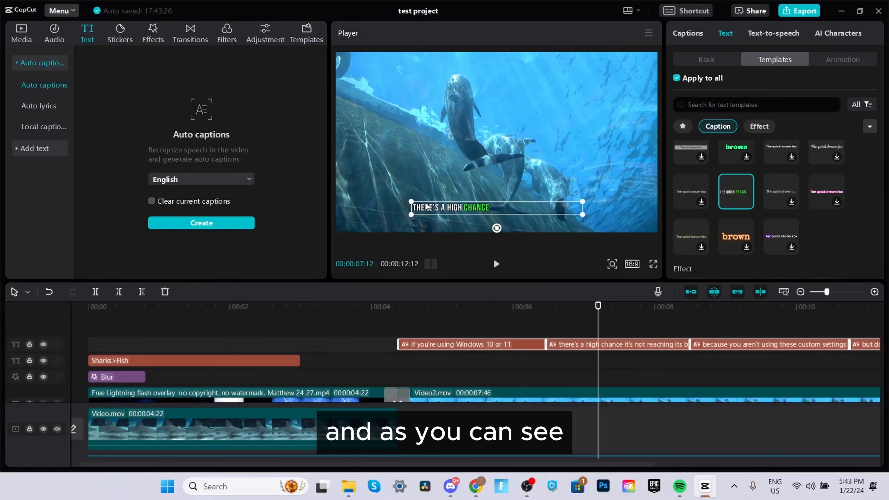
drag(471, 309, 613, 304)
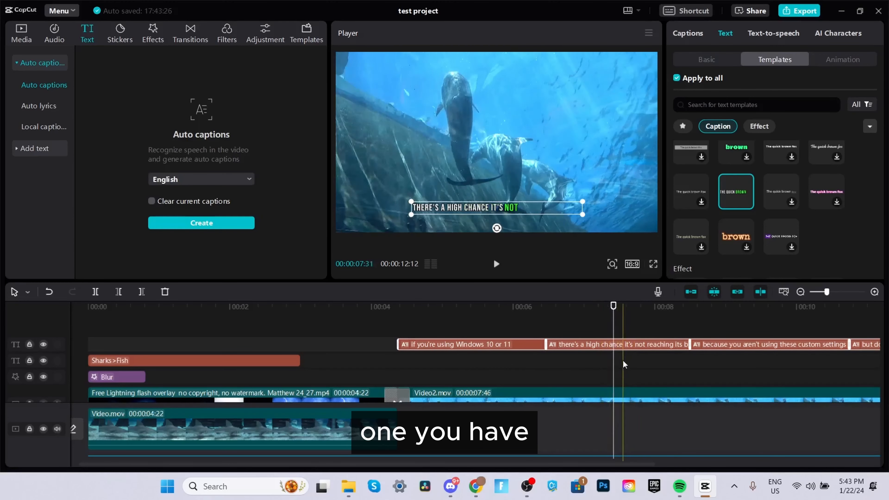
Step: Move the captions up to the middle of the frame and enlarge them
click(470, 209)
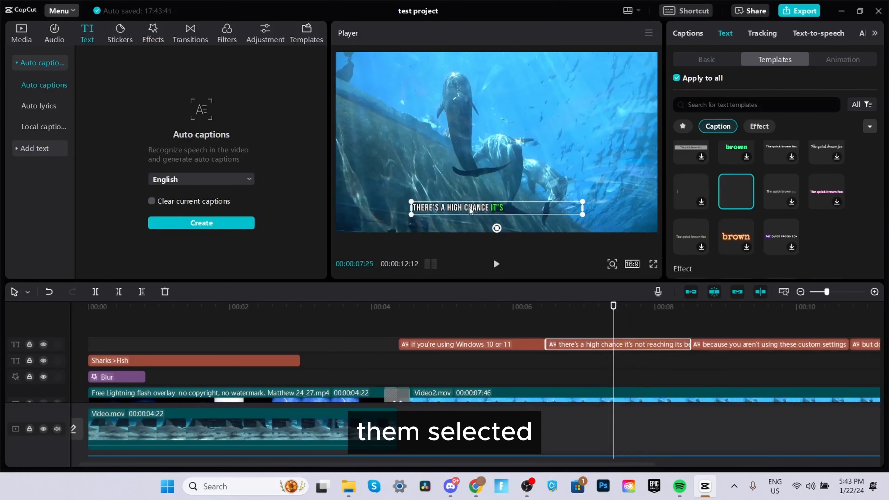
drag(486, 209, 484, 145)
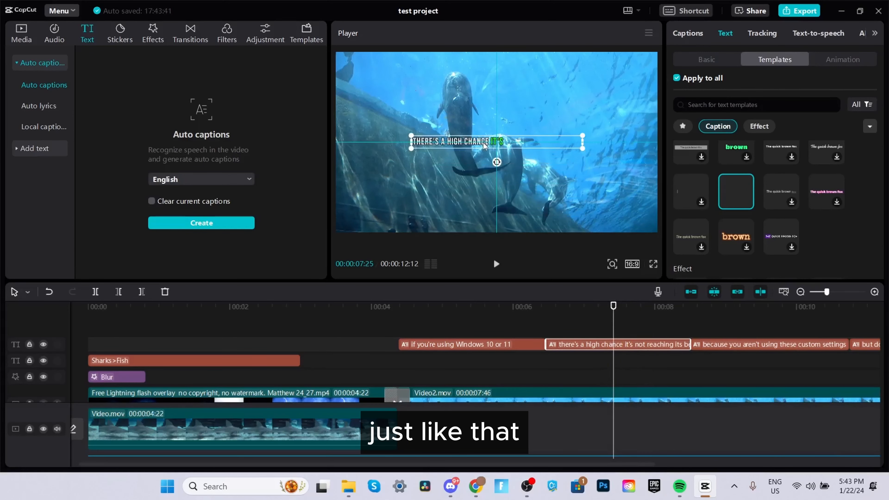
drag(413, 133, 349, 120)
scroll(714, 346, down, 1)
drag(770, 332, 418, 346)
Step: In the basic text settings, set the caption colour to red, FF0000
click(714, 58)
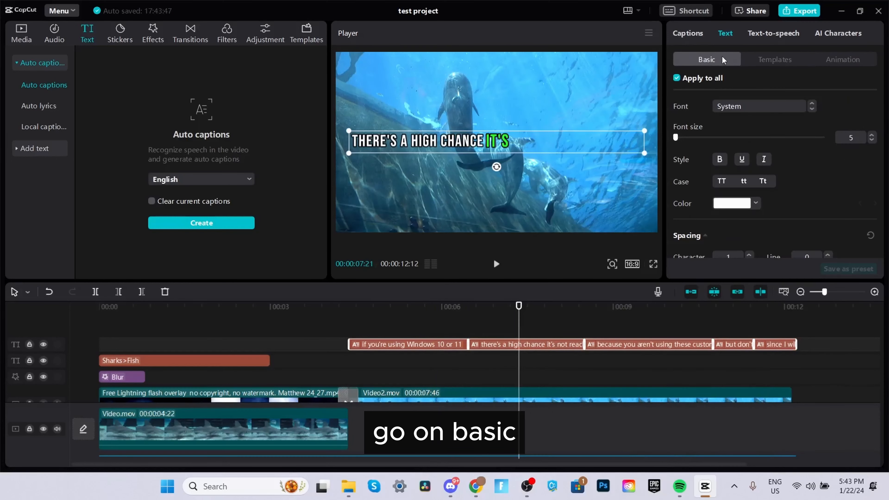
click(732, 106)
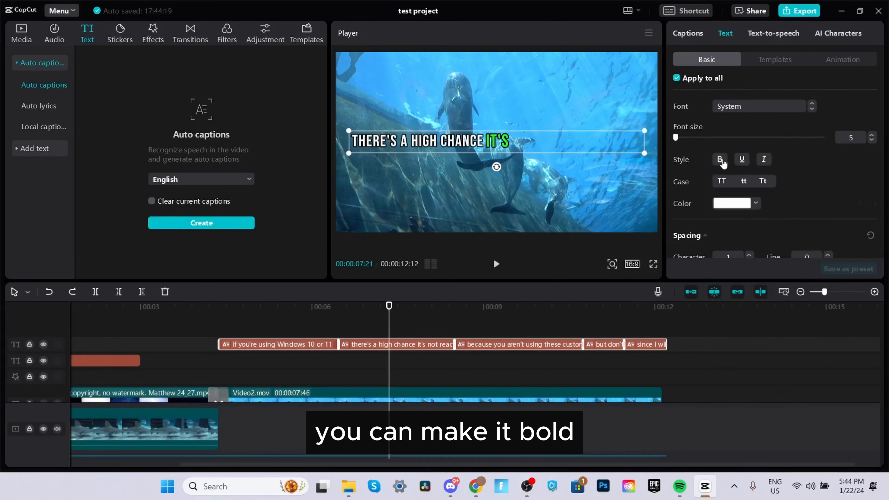
click(721, 160)
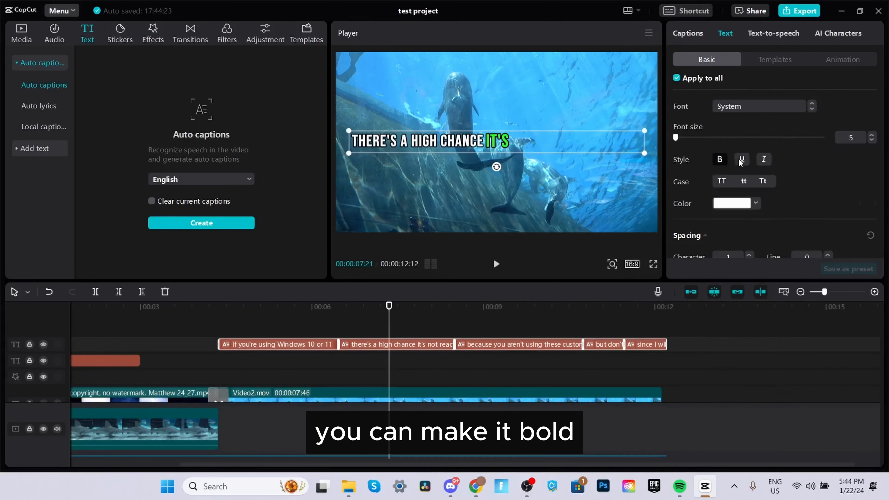
click(742, 160)
click(743, 160)
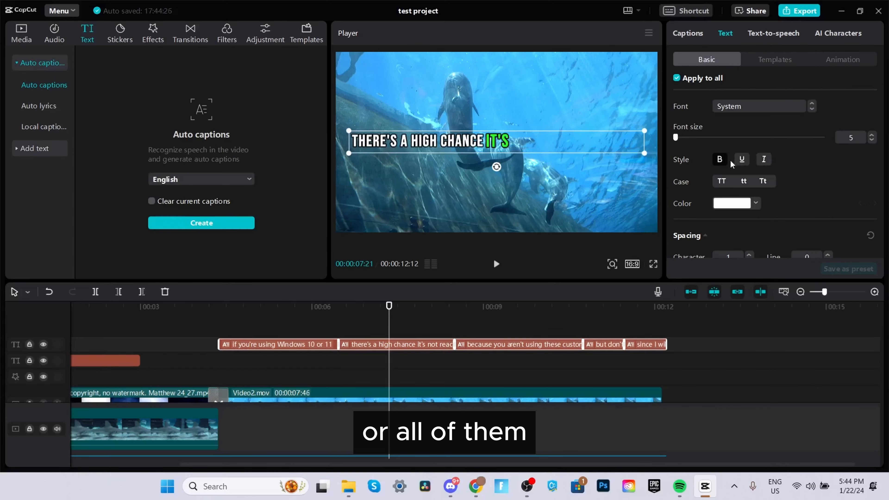
click(755, 203)
click(815, 191)
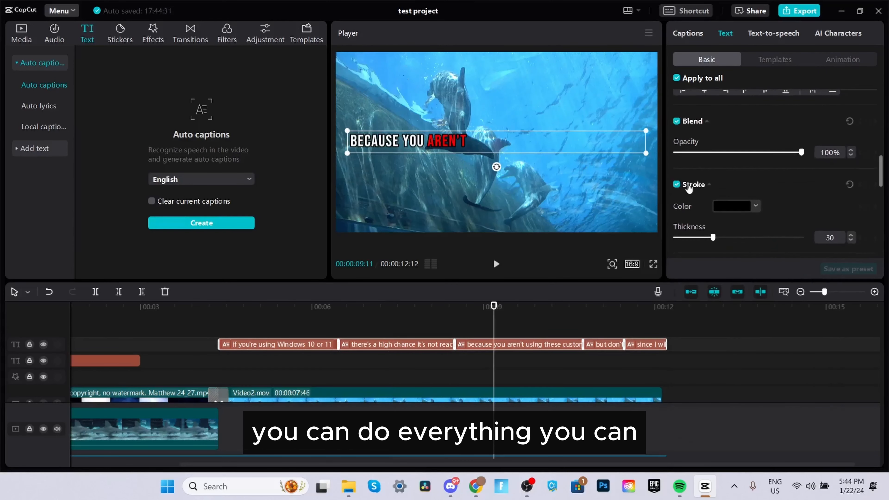
scroll(712, 177, down, 1)
scroll(714, 168, down, 5)
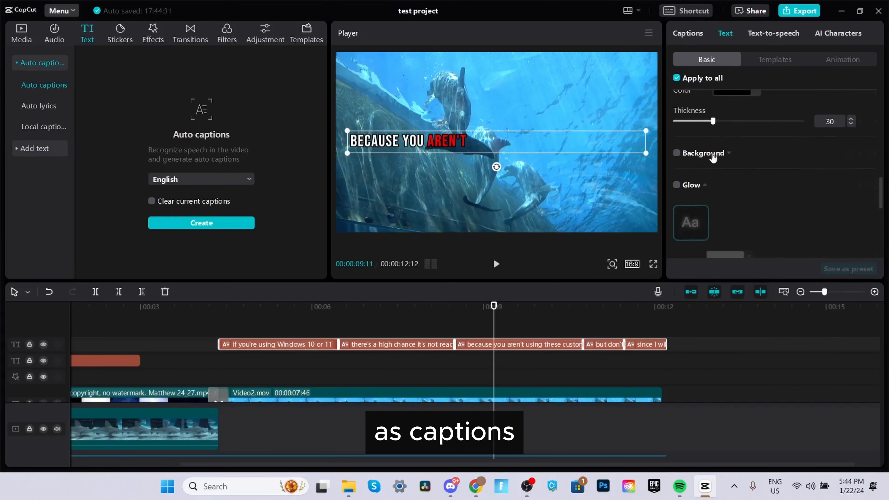
click(677, 155)
click(677, 154)
scroll(683, 149, down, 5)
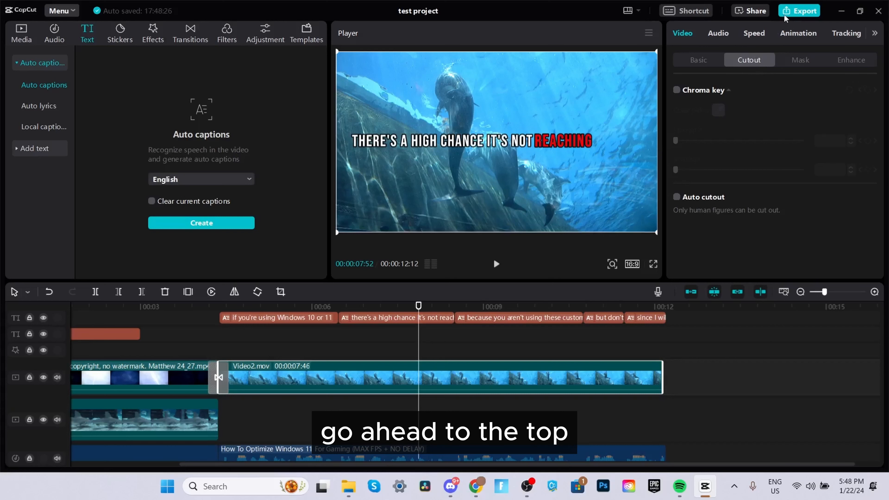
Step: Open the export dialog and set the resolution to 1080P
click(791, 12)
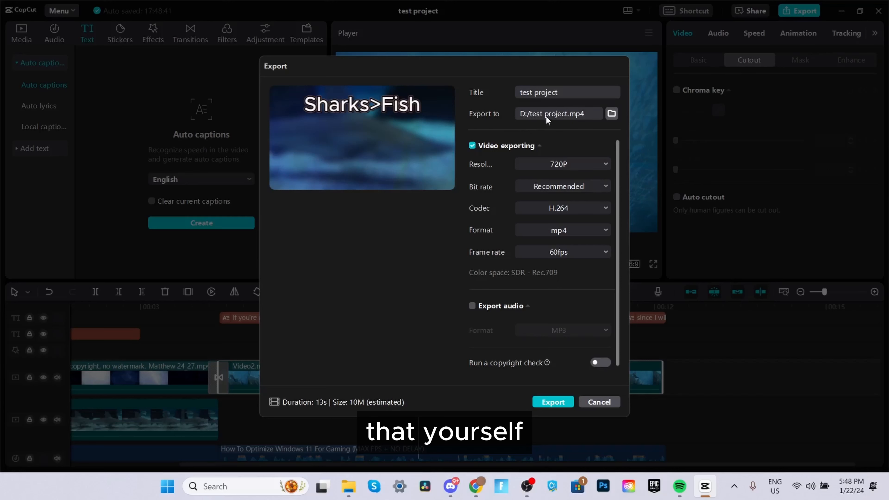
click(538, 164)
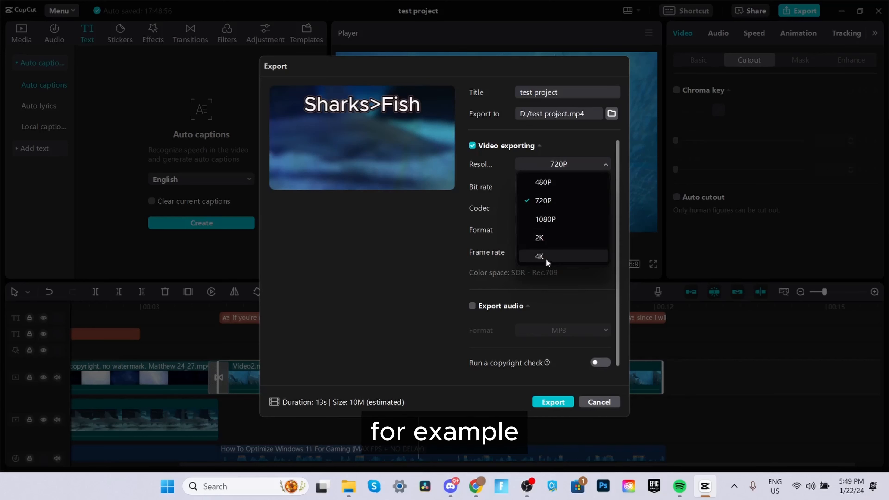
click(554, 227)
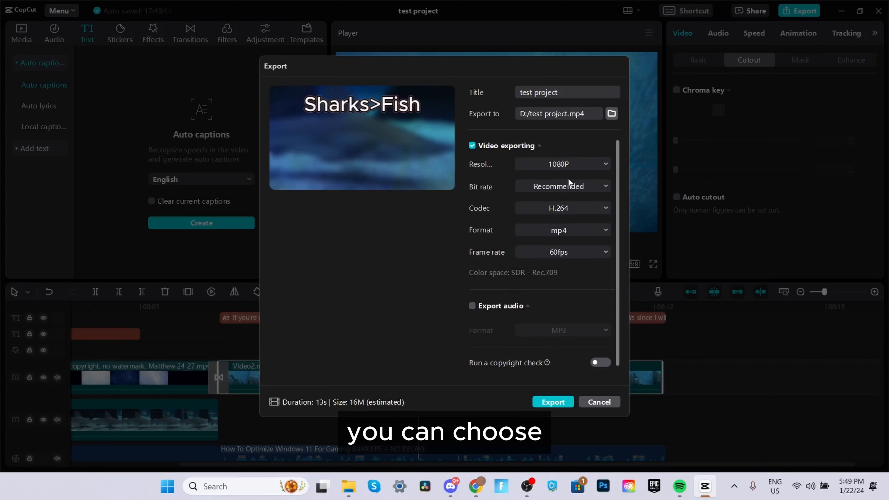
Step: Choose Recommended bit rate, H.264 codec, mp4 format and 60fps frame rate for the export
click(562, 188)
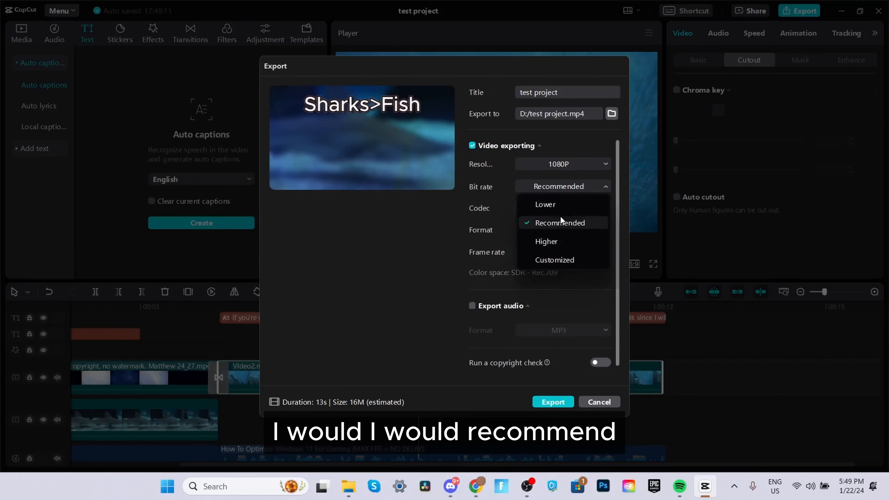
click(551, 221)
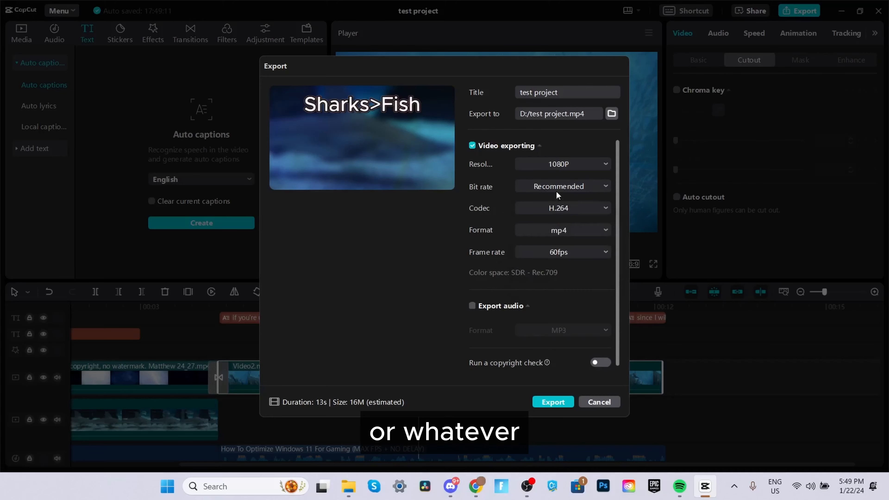
click(556, 208)
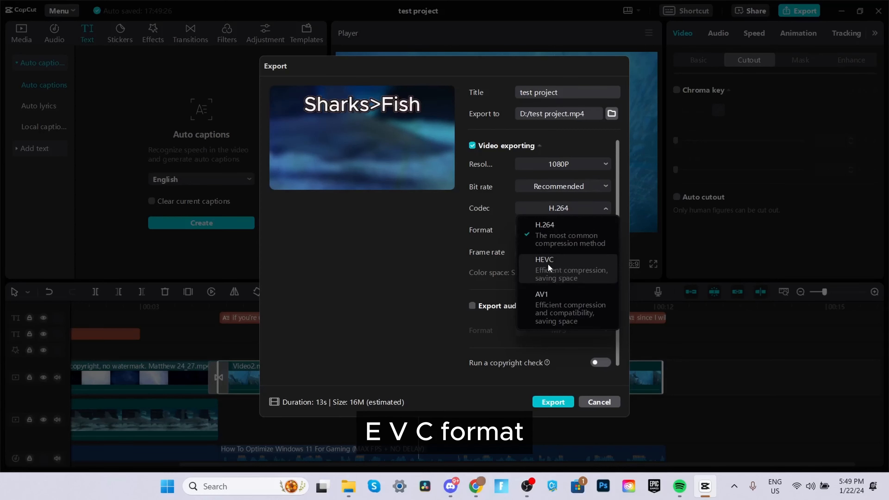
click(564, 227)
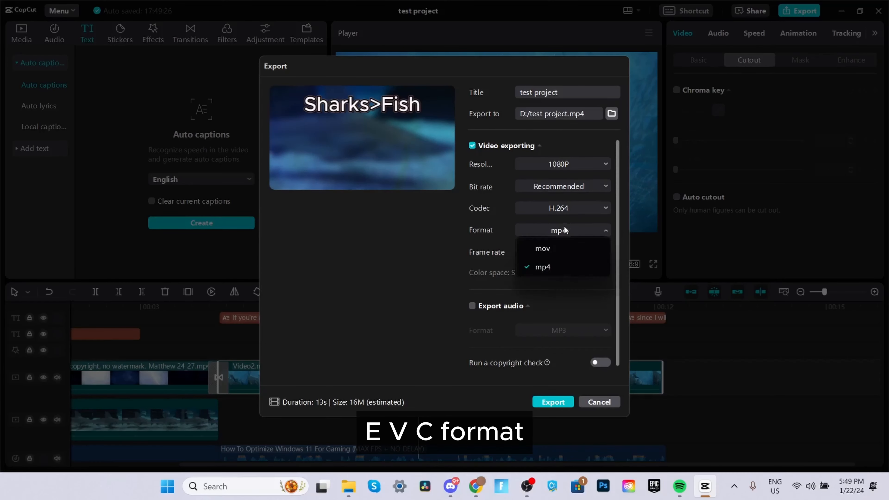
click(554, 266)
click(558, 252)
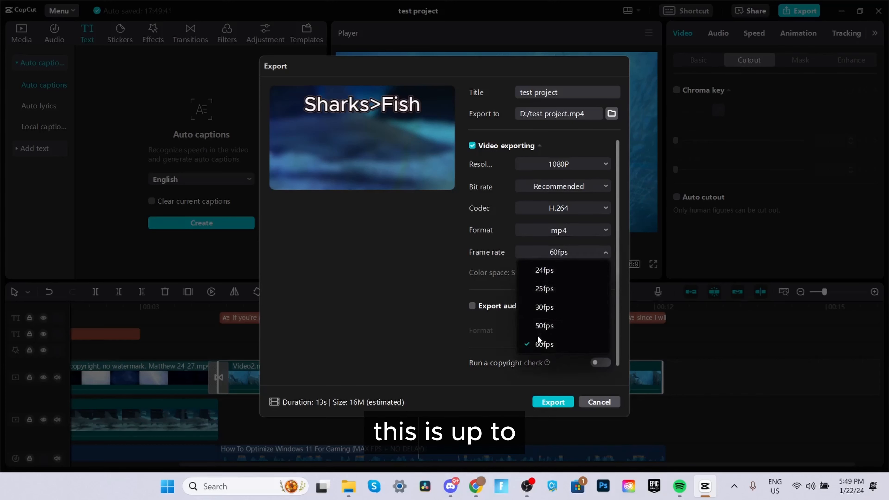
click(545, 345)
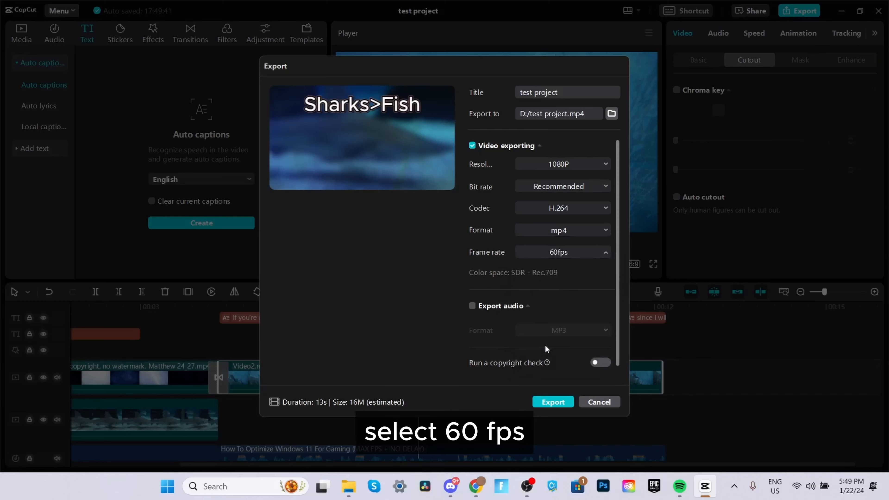